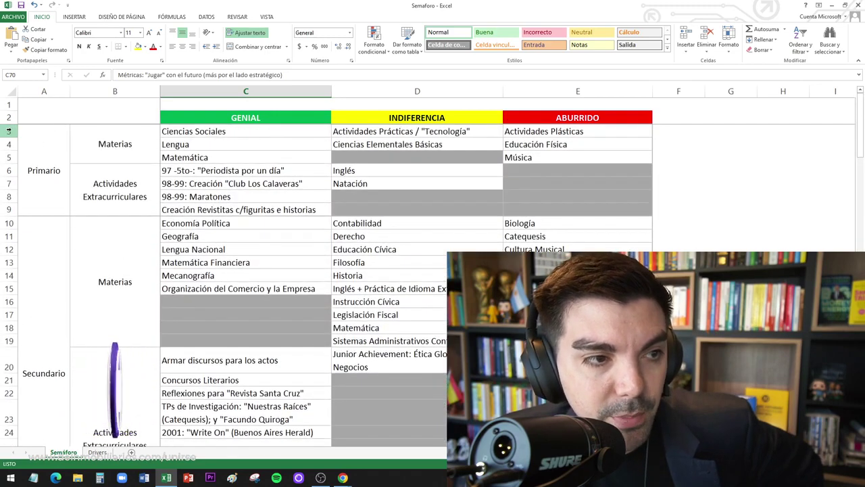
- Examine the Semáforo sheet's layout: the life-stage rows from Primario onward and the GENIAL, INDIFERENCIA and ABURRIDO columns
{"action": "left_click_drag", "start_coordinate": [10, 133], "coordinate": [48, 180]}
{"action": "left_click", "coordinate": [50, 165]}
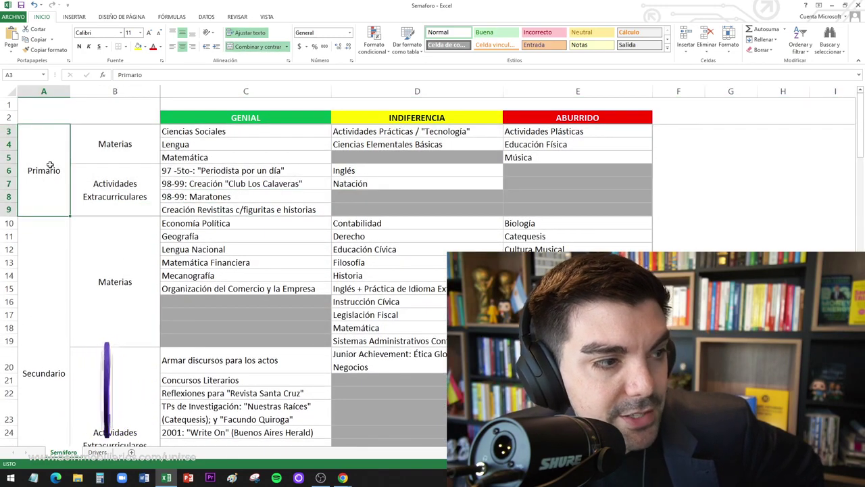
{"action": "left_click", "coordinate": [238, 93]}
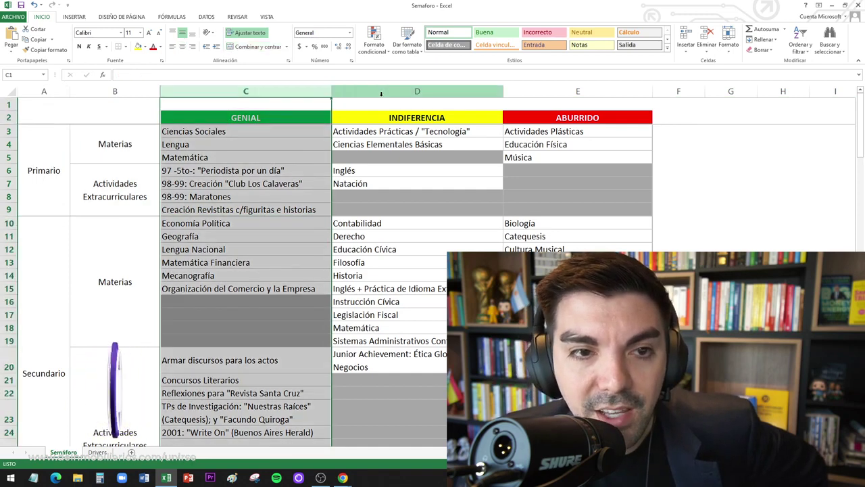
{"action": "left_click", "coordinate": [381, 93]}
{"action": "left_click", "coordinate": [518, 88]}
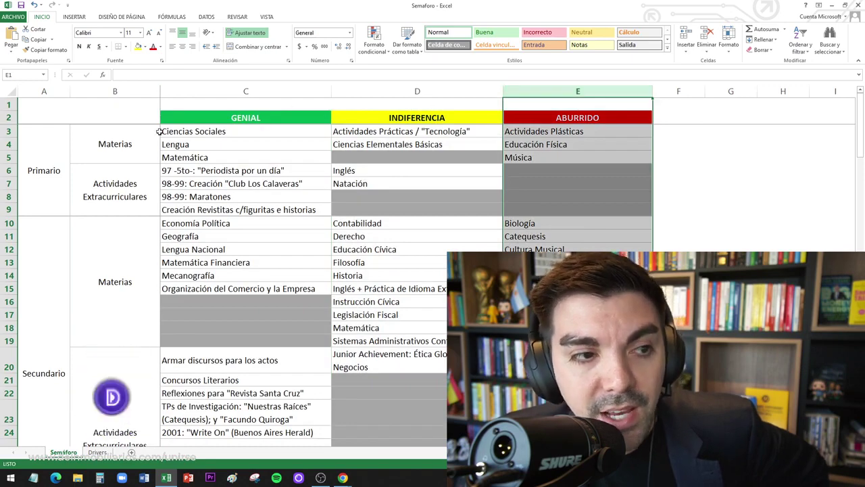
{"action": "scroll", "coordinate": [124, 261], "scroll_direction": "down", "scroll_amount": 12}
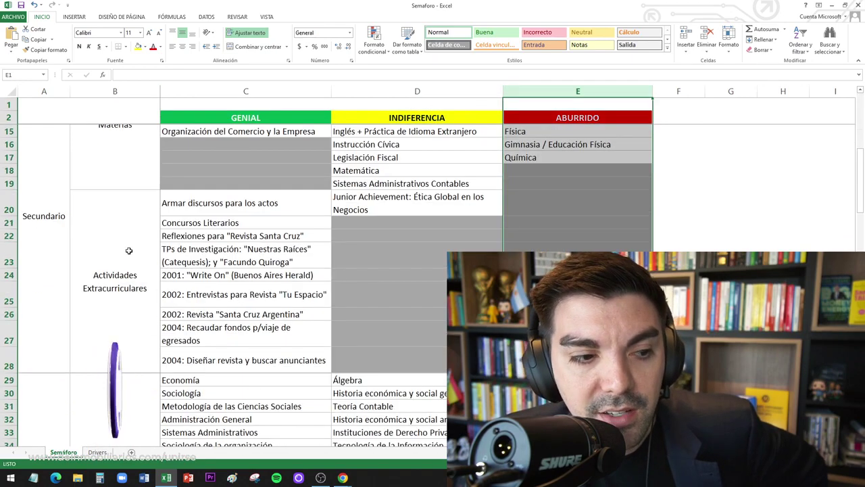
{"action": "scroll", "coordinate": [129, 251], "scroll_direction": "down", "scroll_amount": 3}
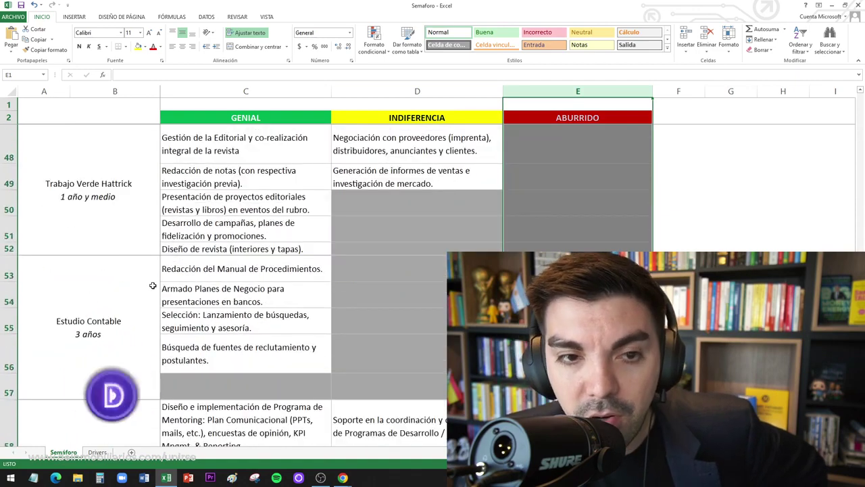
{"action": "scroll", "coordinate": [153, 286], "scroll_direction": "up", "scroll_amount": 15}
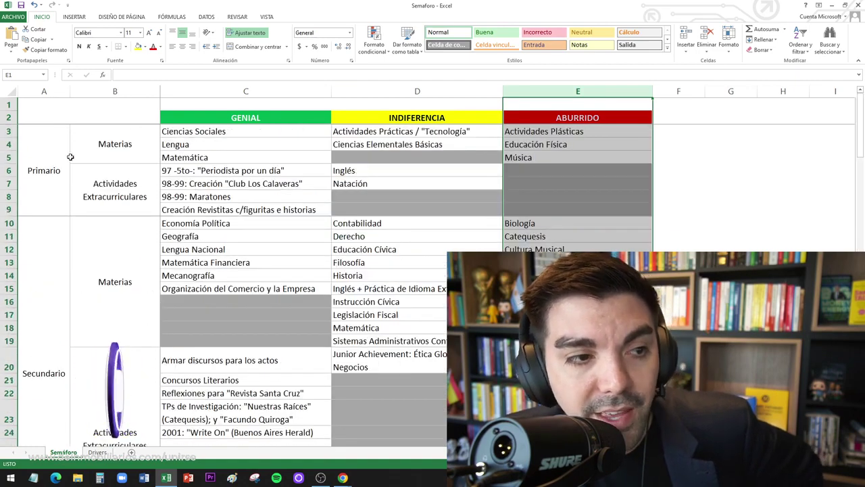
- Review the Primario school subjects listed under GENIAL, INDIFERENCIA and ABURRIDO, one column at a time
{"action": "left_click", "coordinate": [9, 131]}
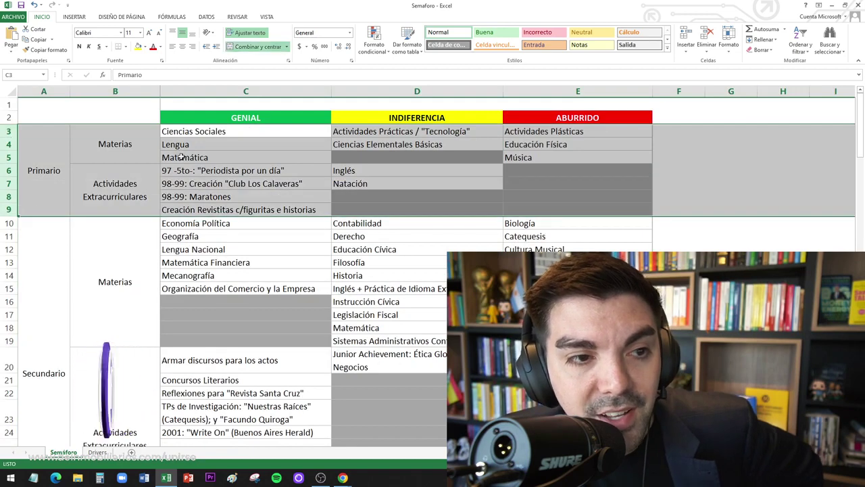
{"action": "left_click", "coordinate": [223, 131]}
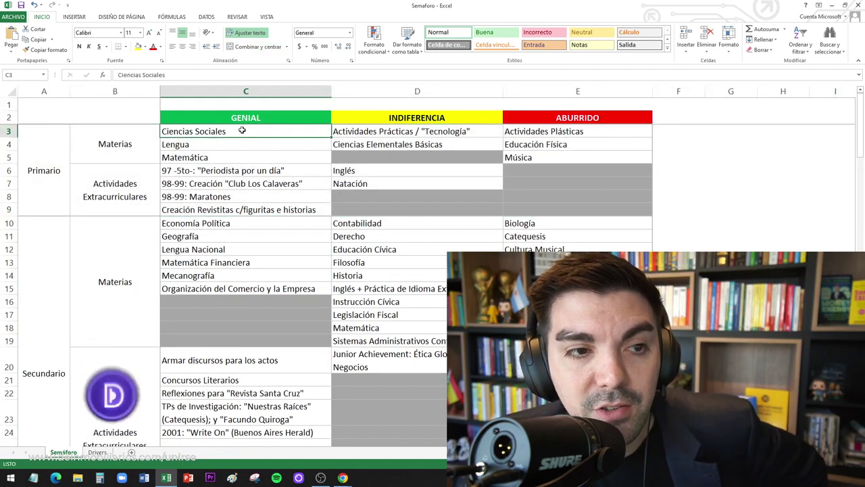
{"action": "left_click_drag", "start_coordinate": [242, 130], "coordinate": [240, 157]}
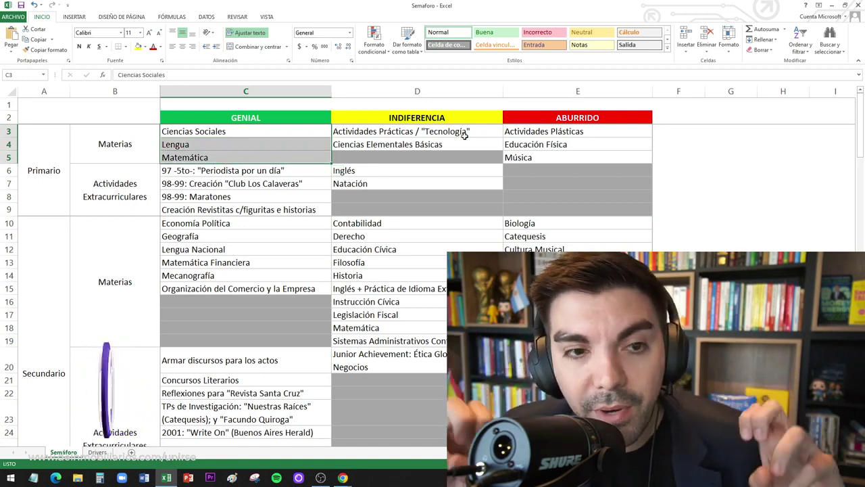
{"action": "left_click_drag", "start_coordinate": [466, 131], "coordinate": [458, 145]}
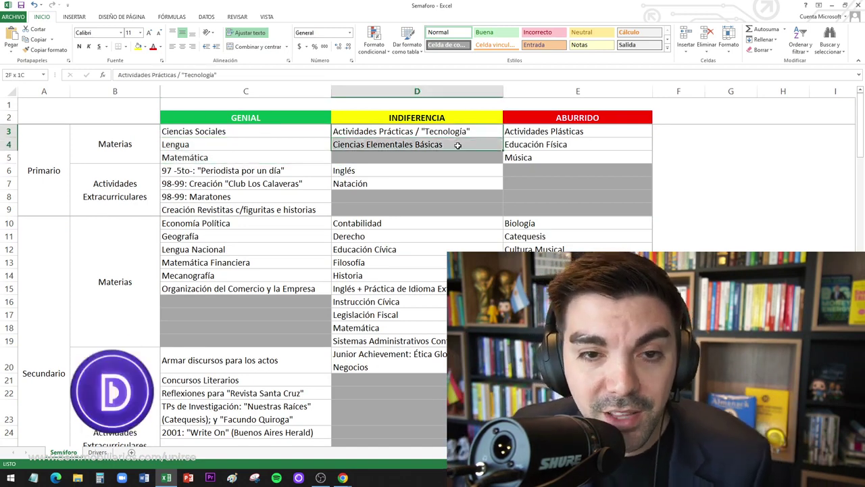
{"action": "left_click", "coordinate": [578, 145]}
{"action": "key", "text": "Down"}
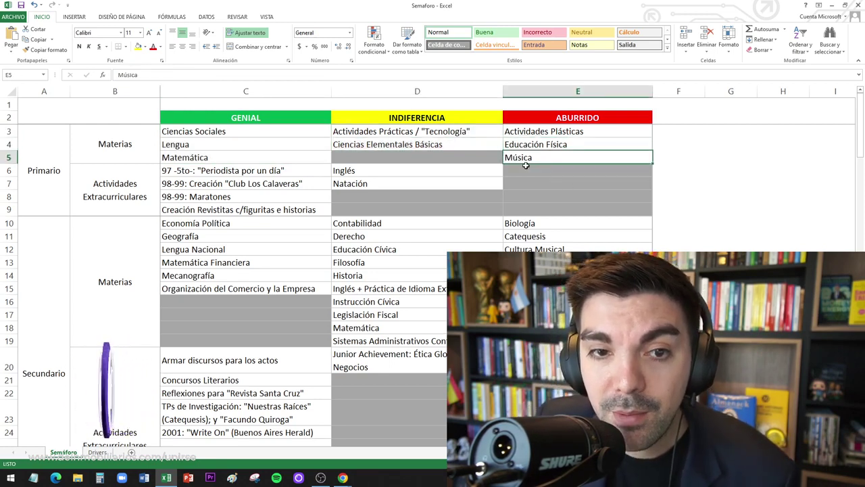
{"action": "key", "text": "shift+Up"}
{"action": "key", "text": "shift+Up"}
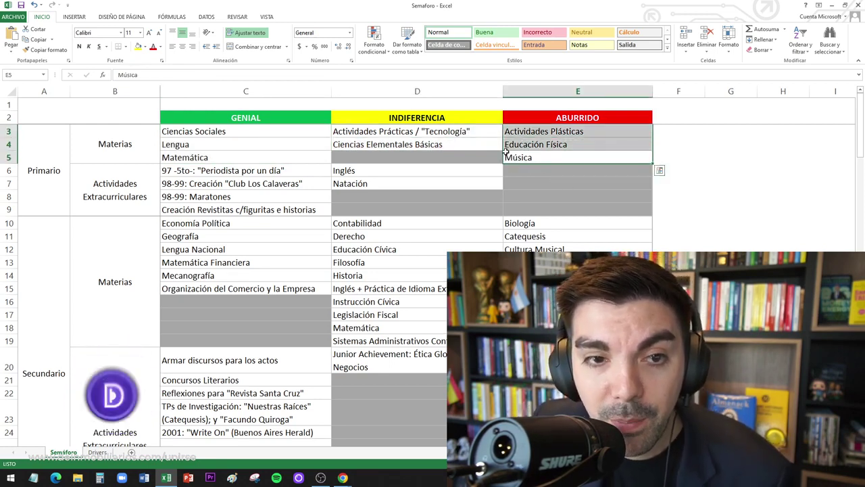
{"action": "key", "text": "Left"}
{"action": "key", "text": "Left"}
{"action": "key", "text": "Left"}
{"action": "key", "text": "Left"}
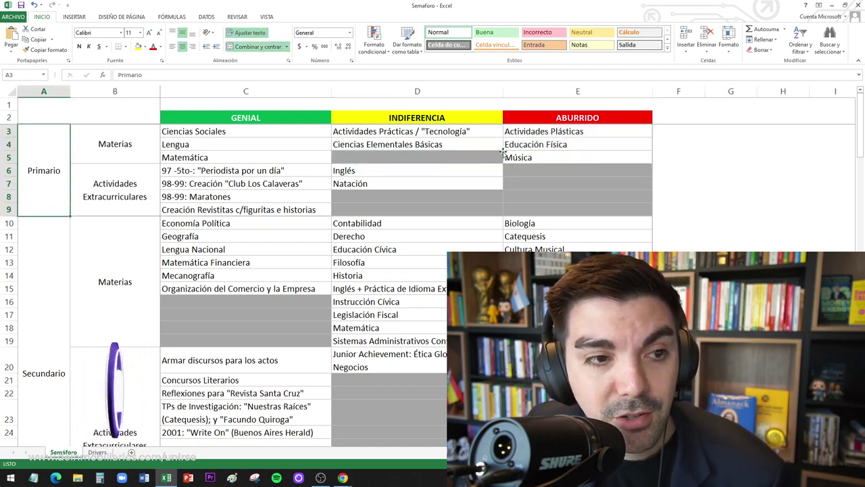
{"action": "key", "text": "Right"}
{"action": "key", "text": "Right"}
{"action": "key", "text": "Right"}
{"action": "key", "text": "Left"}
{"action": "key", "text": "Left"}
{"action": "key", "text": "Right"}
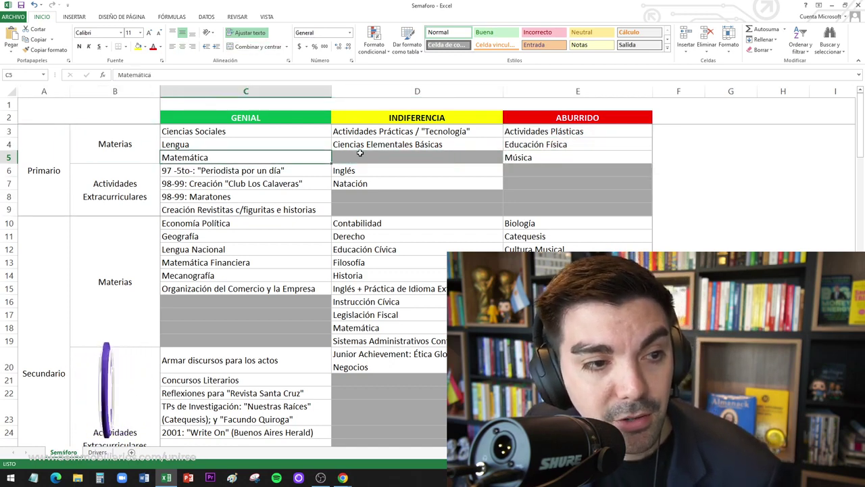
- Go through the Primario extracurricular activities in the GENIAL column one by one, from "Periodista por un día" to the Revistitas entry
{"action": "key", "text": "Down"}
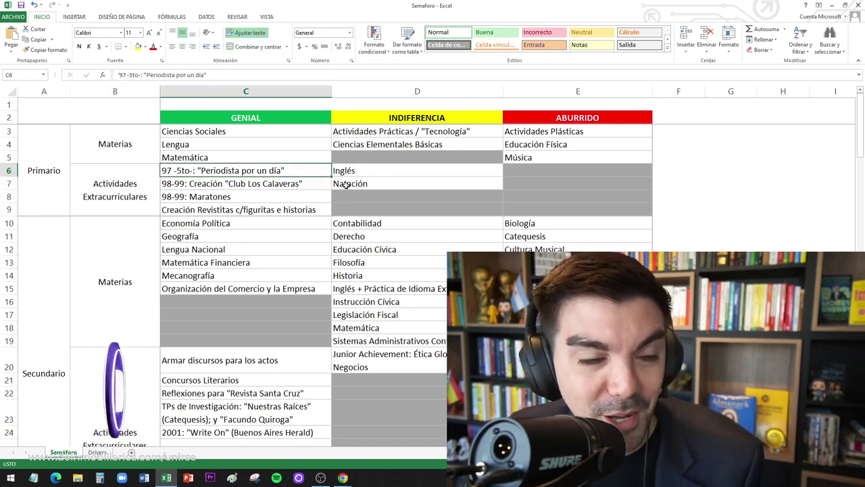
{"action": "key", "text": "Down"}
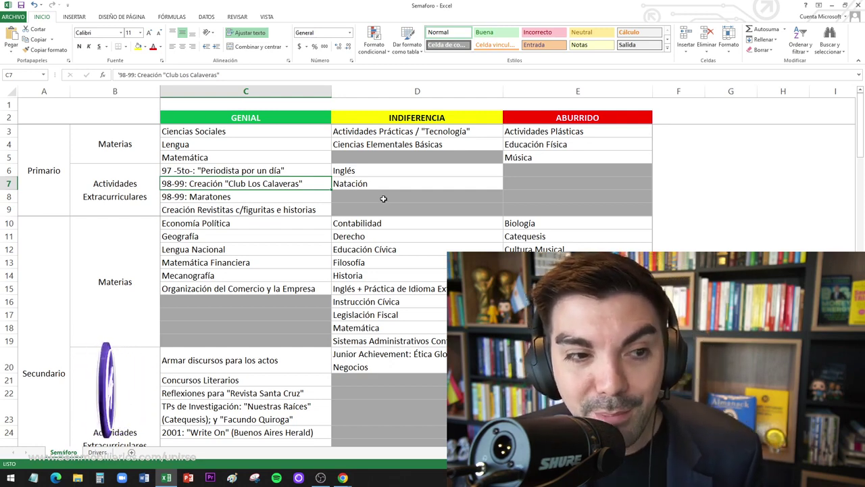
{"action": "left_click", "coordinate": [275, 196]}
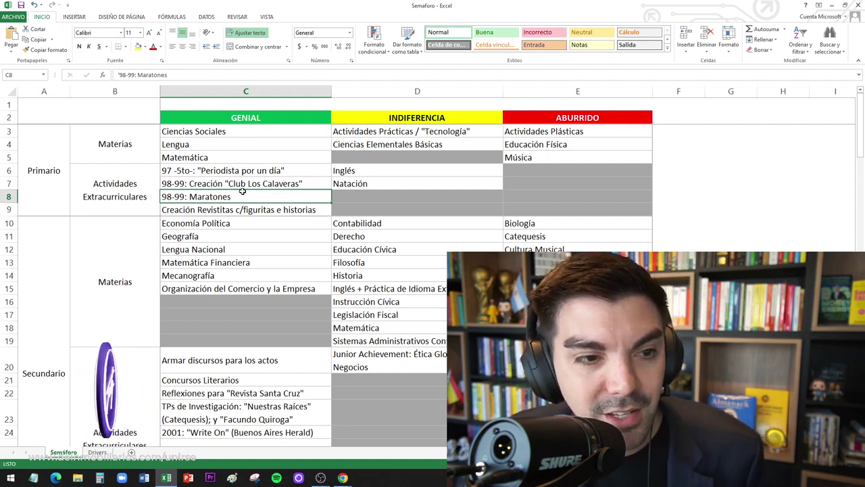
{"action": "left_click", "coordinate": [181, 211]}
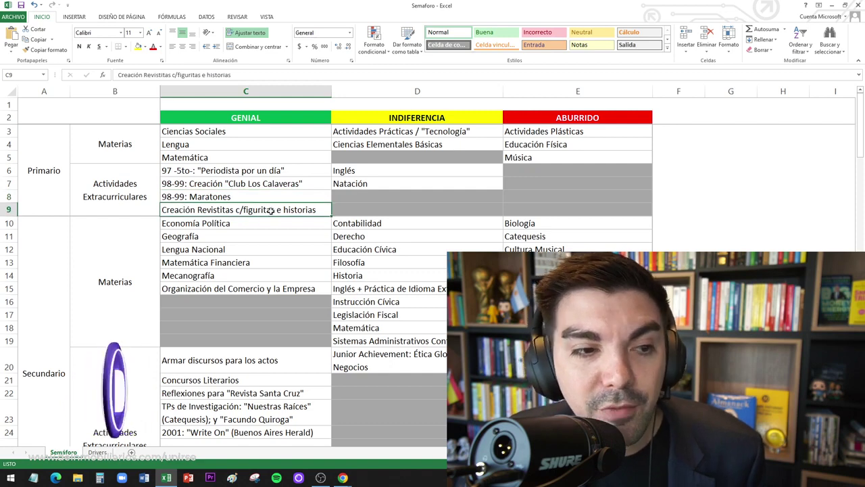
- Review the Secundario extracurricular activities, covering the Junior Achievement entry under INDIFERENCIA and the whole GENIAL list in rows 20 to 28
{"action": "scroll", "coordinate": [270, 210], "scroll_direction": "down", "scroll_amount": 3}
{"action": "scroll", "coordinate": [261, 213], "scroll_direction": "down", "scroll_amount": 2}
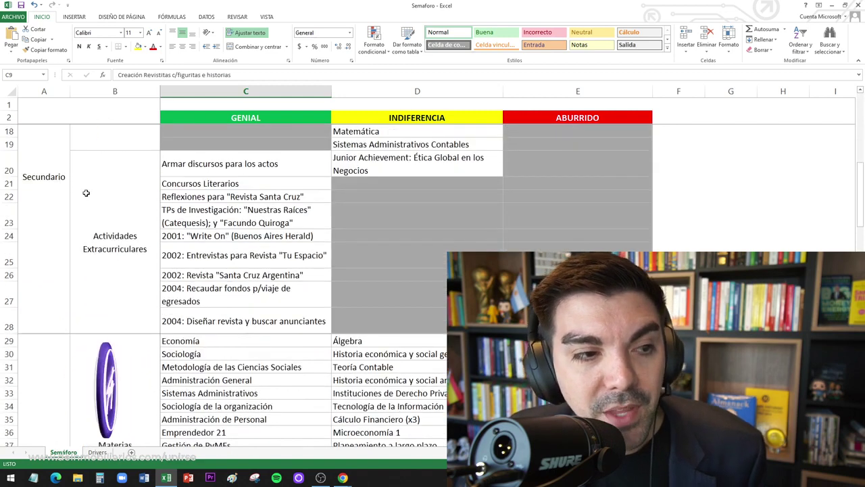
{"action": "mouse_move", "coordinate": [240, 168]}
{"action": "left_mouse_down"}
{"action": "mouse_move", "coordinate": [109, 190]}
{"action": "mouse_move", "coordinate": [473, 199]}
{"action": "mouse_move", "coordinate": [317, 210]}
{"action": "mouse_move", "coordinate": [680, 204]}
{"action": "left_mouse_up"}
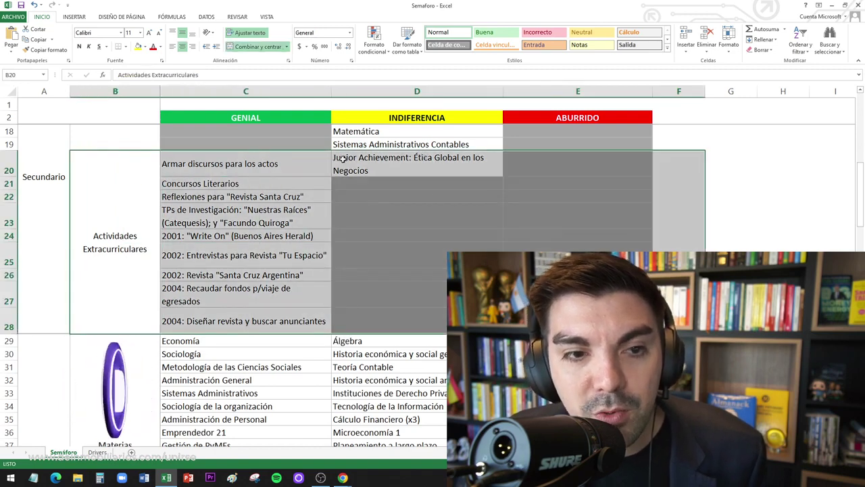
{"action": "left_click", "coordinate": [415, 160]}
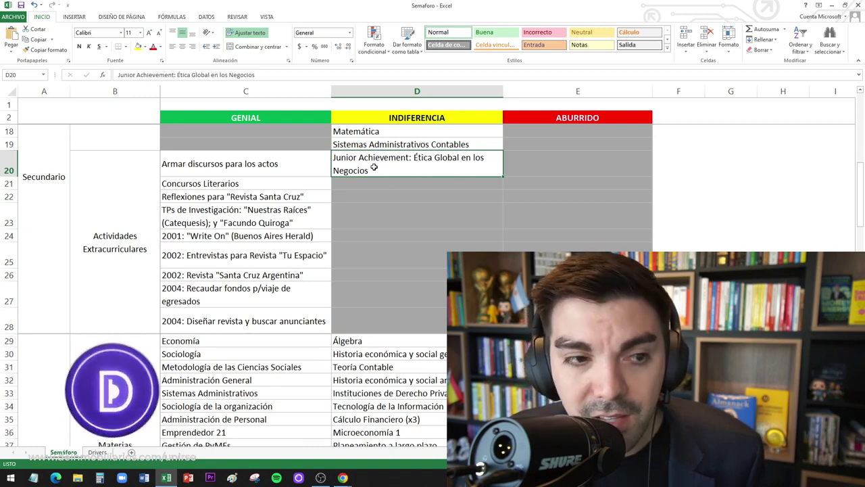
{"action": "left_click", "coordinate": [239, 163]}
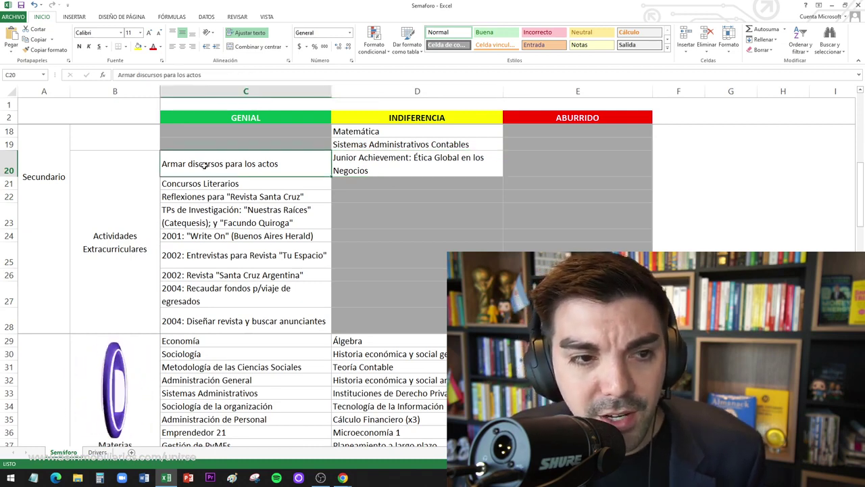
{"action": "left_click_drag", "start_coordinate": [320, 162], "coordinate": [314, 146]}
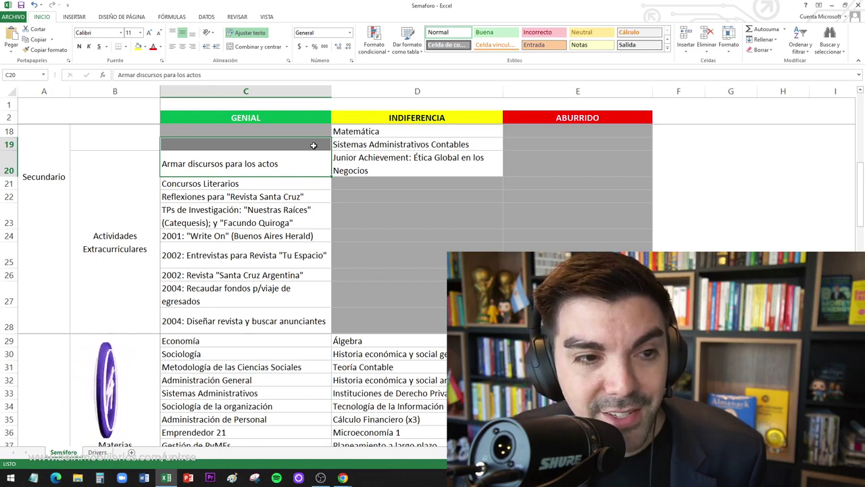
{"action": "left_click", "coordinate": [295, 169]}
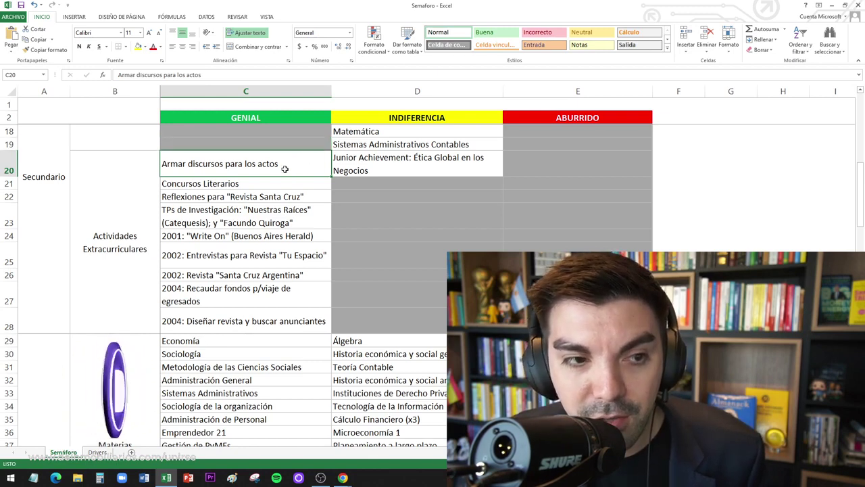
{"action": "left_click", "coordinate": [270, 184]}
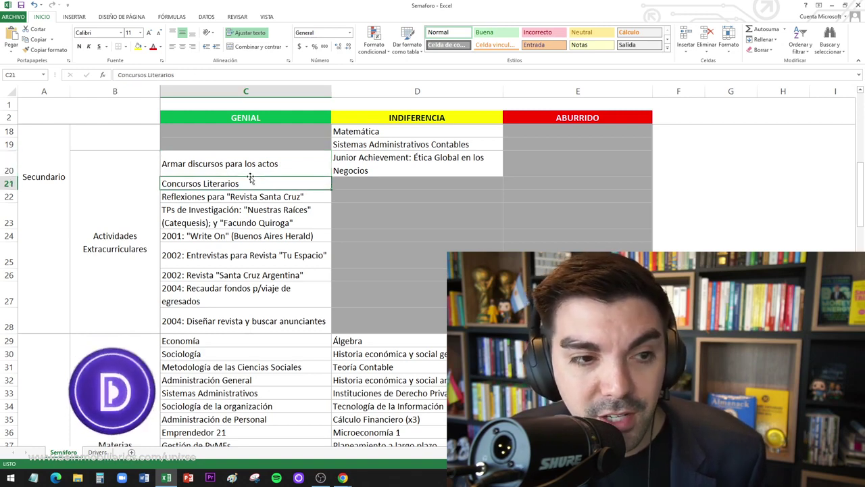
{"action": "left_click", "coordinate": [222, 198]}
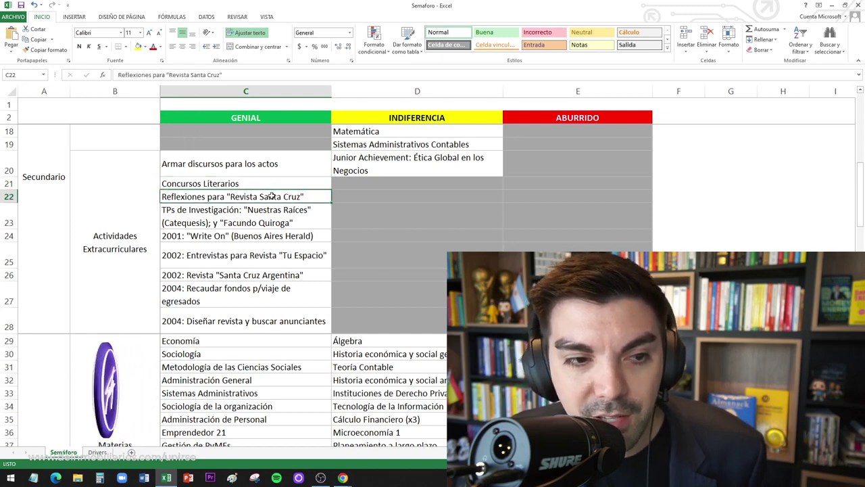
{"action": "left_click", "coordinate": [183, 241]}
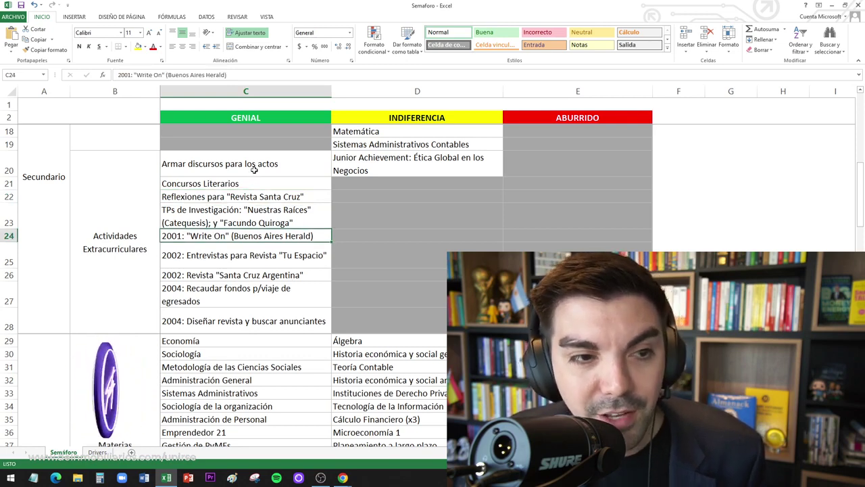
{"action": "left_click_drag", "start_coordinate": [254, 170], "coordinate": [290, 318]}
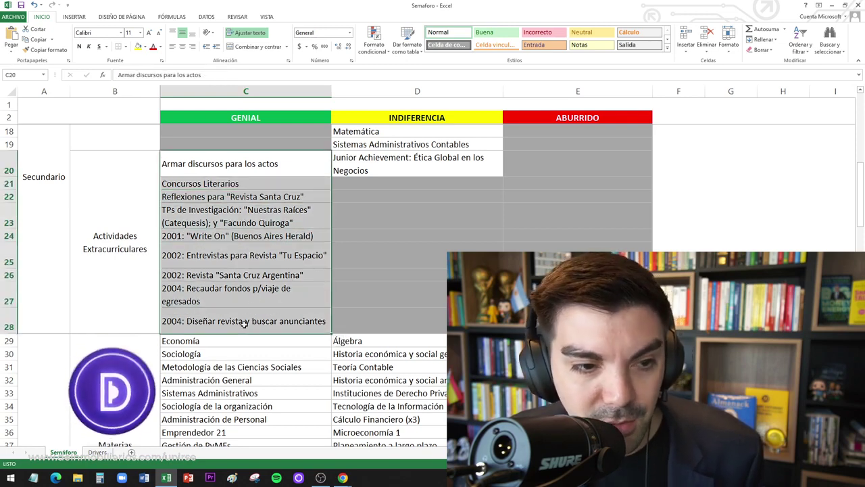
- Review the Facultad subjects in each of the three rating columns, ending on "Emprendedor 21" under GENIAL
{"action": "scroll", "coordinate": [257, 276], "scroll_direction": "down", "scroll_amount": 4}
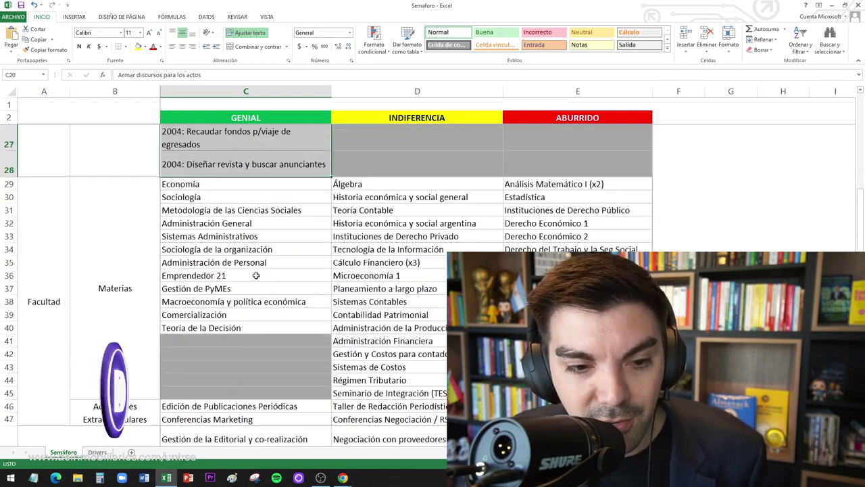
{"action": "left_click", "coordinate": [241, 171]}
{"action": "scroll", "coordinate": [222, 242], "scroll_direction": "up", "scroll_amount": 1}
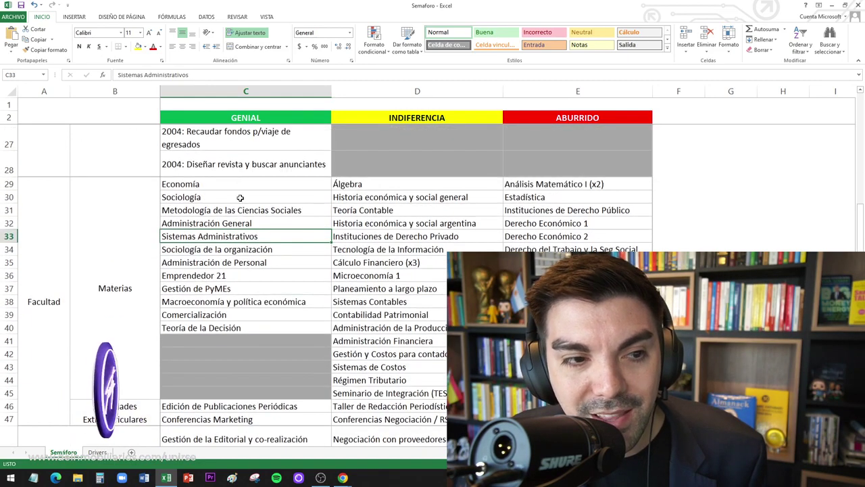
{"action": "left_click_drag", "start_coordinate": [230, 184], "coordinate": [240, 367]}
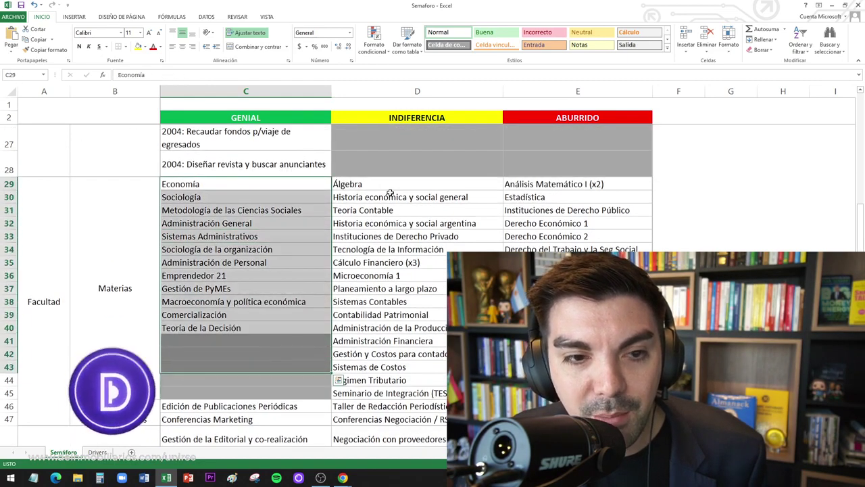
{"action": "left_click_drag", "start_coordinate": [390, 188], "coordinate": [394, 379]}
{"action": "left_click_drag", "start_coordinate": [576, 189], "coordinate": [578, 368]}
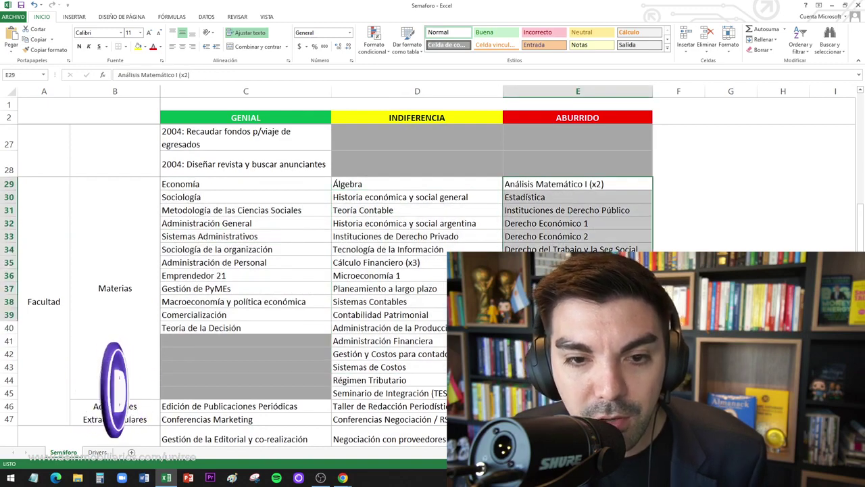
{"action": "left_click", "coordinate": [268, 273]}
- Review the Verde Hattrick work tasks entry by entry, first the GENIAL list in rows 48 to 52, then the two under INDIFERENCIA
{"action": "scroll", "coordinate": [268, 267], "scroll_direction": "down", "scroll_amount": 5}
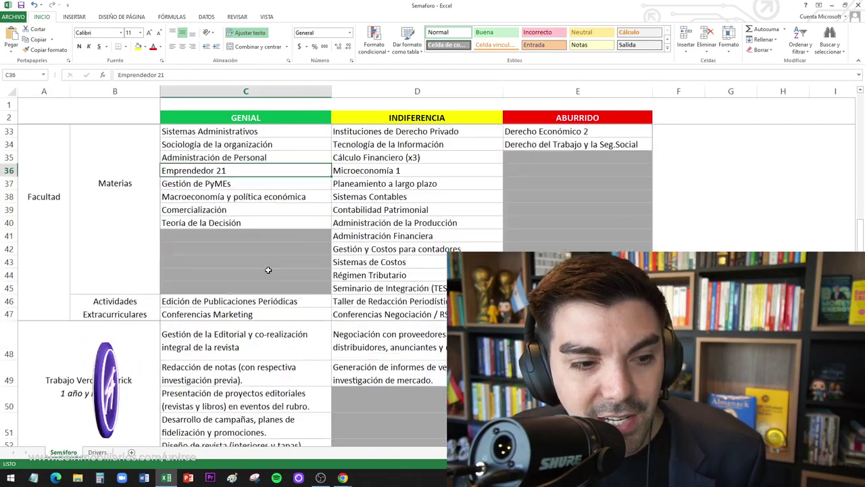
{"action": "scroll", "coordinate": [268, 265], "scroll_direction": "down", "scroll_amount": 1}
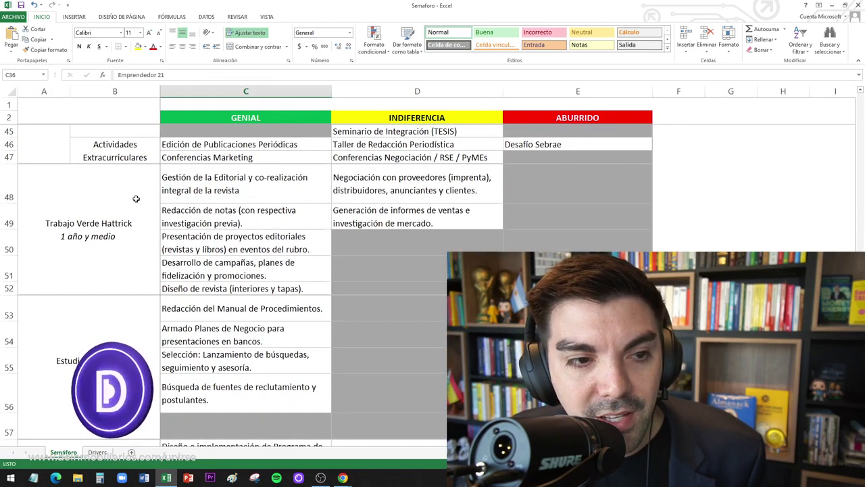
{"action": "left_click", "coordinate": [218, 191]}
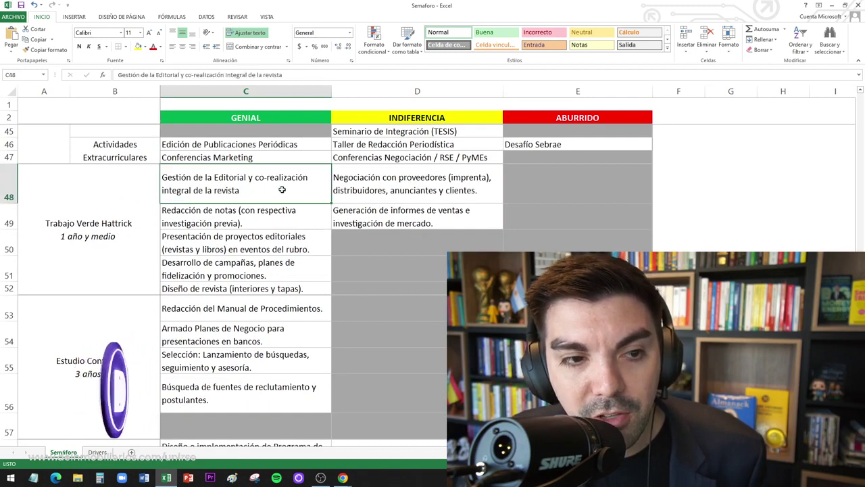
{"action": "left_click", "coordinate": [201, 221]}
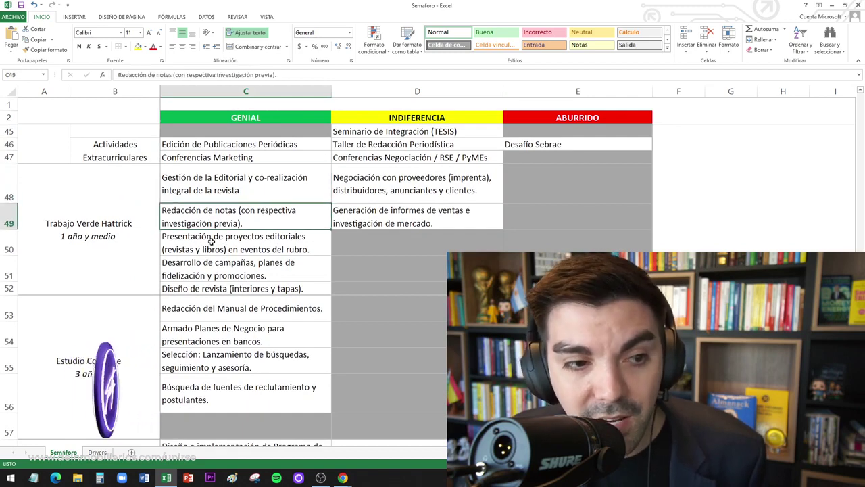
{"action": "left_click", "coordinate": [211, 241]}
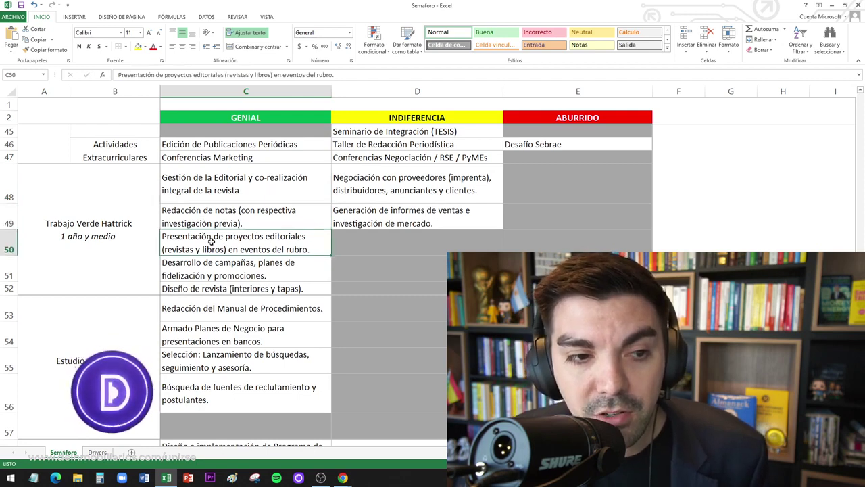
{"action": "left_click", "coordinate": [226, 288]}
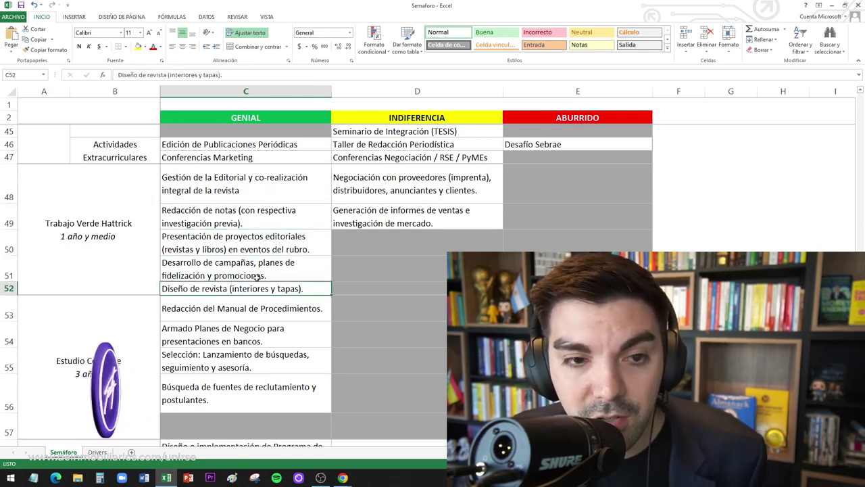
{"action": "left_click", "coordinate": [381, 197]}
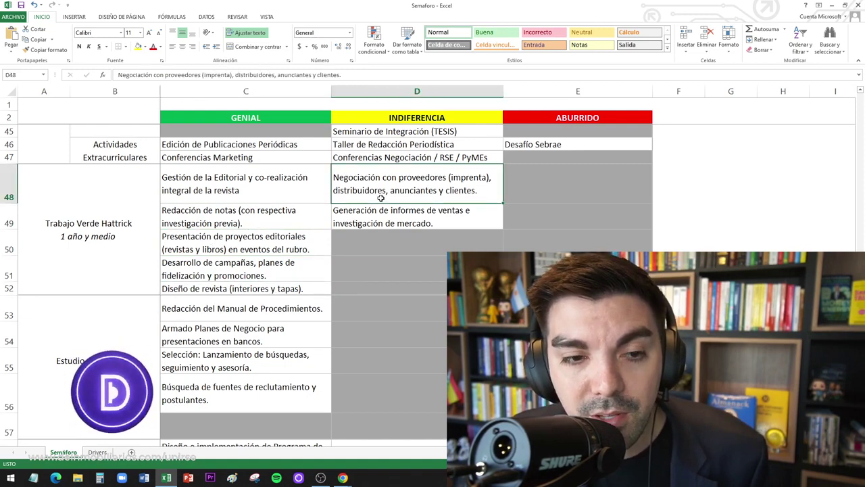
{"action": "left_click", "coordinate": [394, 221]}
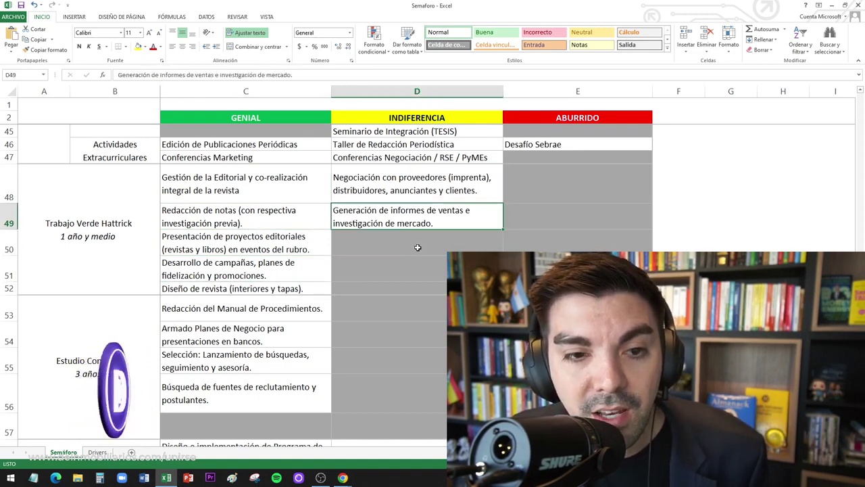
- Highlight the whole Estudio Contable block and go through its GENIAL tasks, from "Redacción del Manual de Procedimientos" to "Búsqueda de fuentes de reclutamiento y postulantes"
{"action": "scroll", "coordinate": [417, 248], "scroll_direction": "down", "scroll_amount": 2}
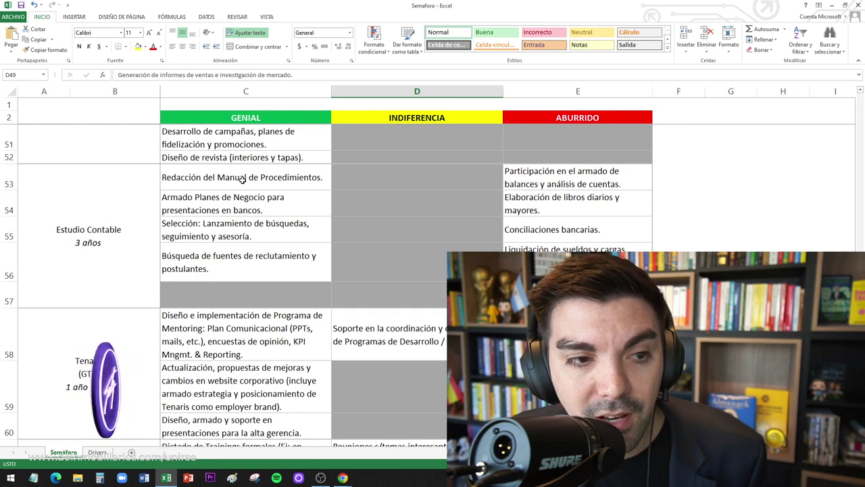
{"action": "left_click", "coordinate": [242, 179]}
{"action": "left_click_drag", "start_coordinate": [111, 184], "coordinate": [622, 191]}
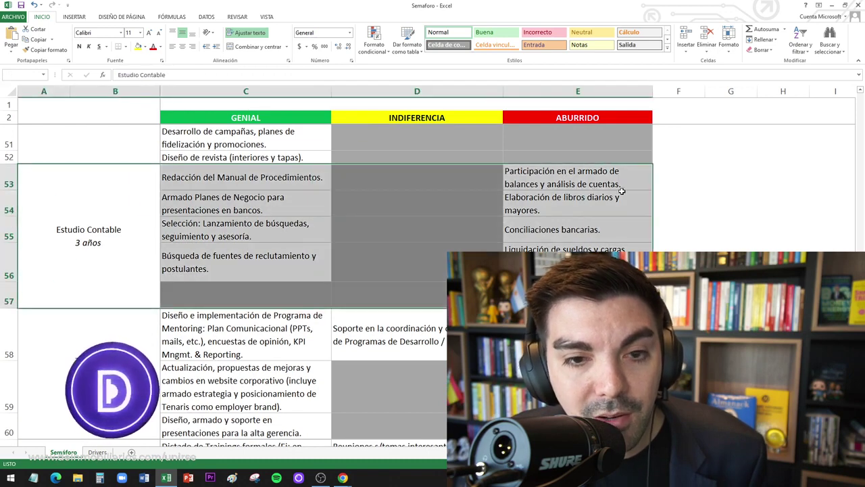
{"action": "left_click", "coordinate": [307, 178]}
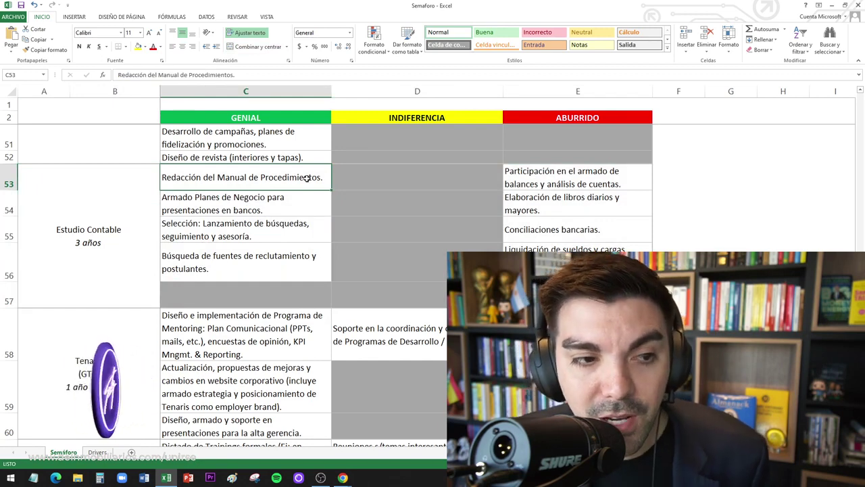
{"action": "key", "text": "Down"}
{"action": "key", "text": "Down"}
{"action": "left_click", "coordinate": [284, 255]}
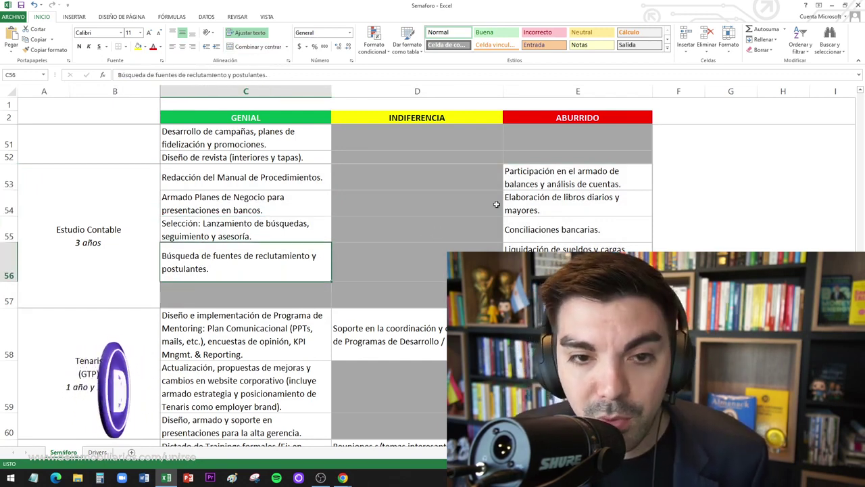
- Go through the Estudio Contable tasks under ABURRIDO one by one, from "Participación en el armado de balances" to "Liquidación de impuestos"
{"action": "left_click_drag", "start_coordinate": [525, 177], "coordinate": [535, 297]}
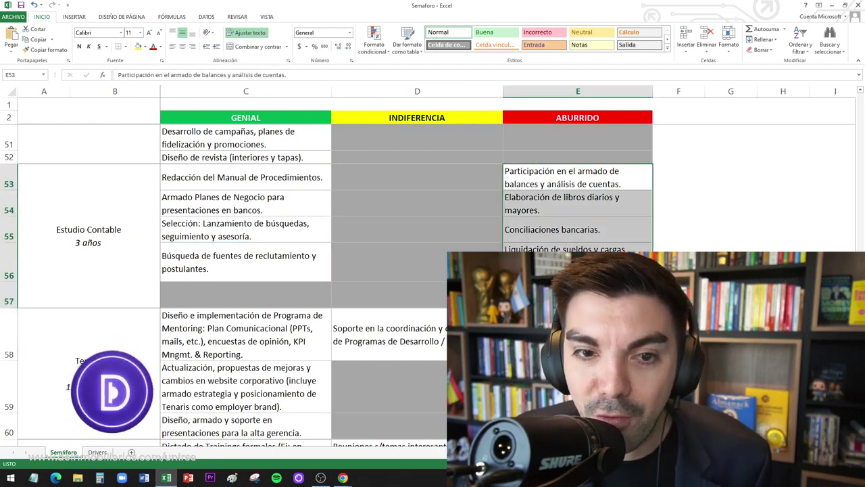
{"action": "left_click", "coordinate": [534, 225]}
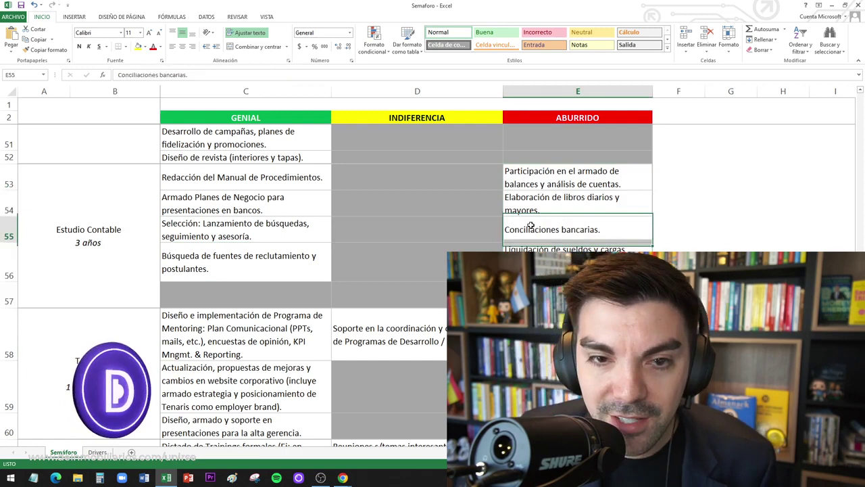
{"action": "left_click", "coordinate": [552, 186]}
{"action": "key", "text": "Down"}
{"action": "key", "text": "Down"}
{"action": "key", "text": "Down"}
{"action": "key", "text": "Down"}
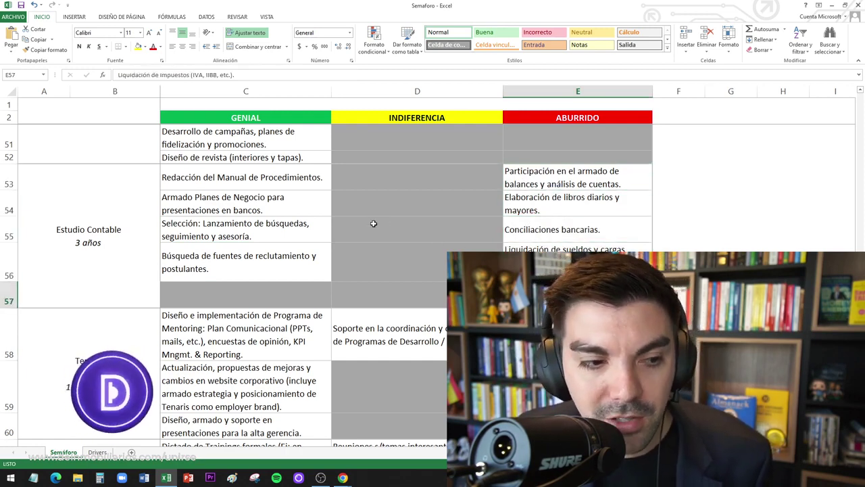
- Review the Tenaris (GTP) tasks, covering the mentoring programme and corporate website entries under GENIAL and the training support entry under INDIFERENCIA
{"action": "scroll", "coordinate": [373, 223], "scroll_direction": "down", "scroll_amount": 2}
{"action": "left_click", "coordinate": [247, 182]}
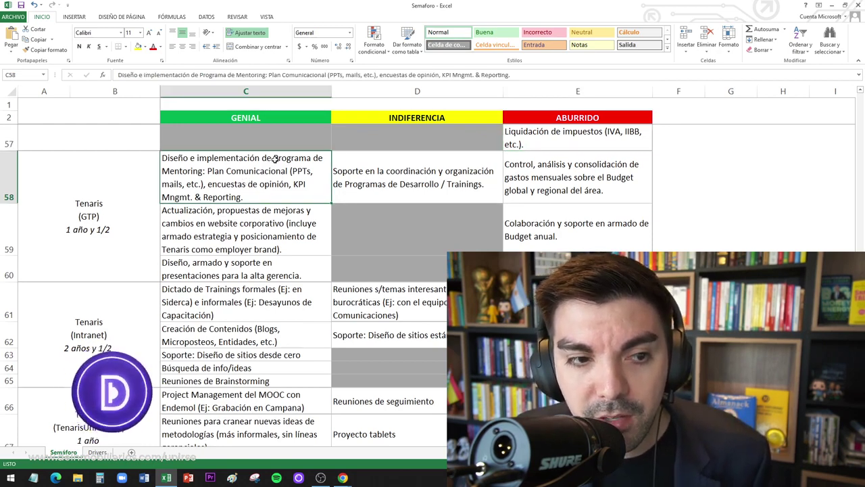
{"action": "left_click", "coordinate": [275, 229]}
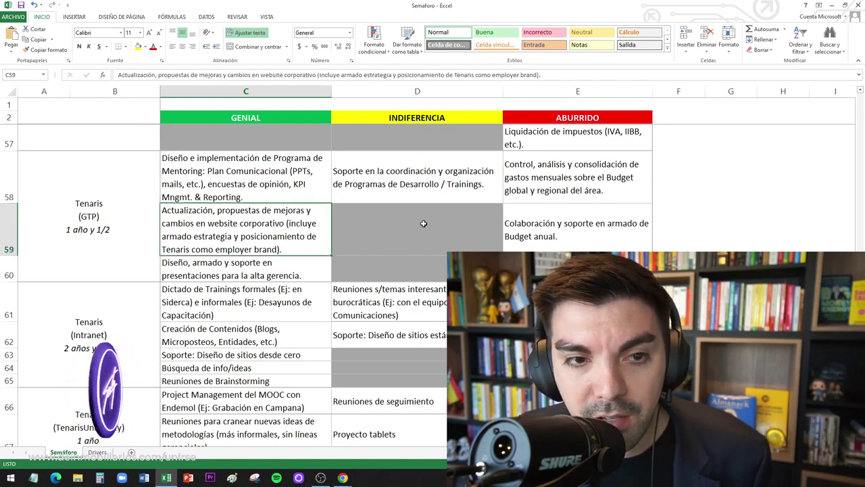
{"action": "left_click", "coordinate": [417, 194]}
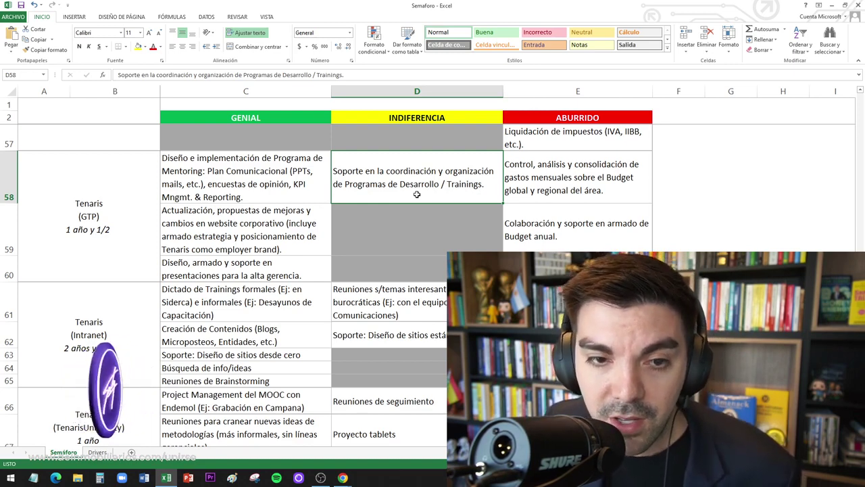
- Point out the three Tenaris job blocks in sequence: GTP, Intranet and TenarisUniversity
{"action": "left_click", "coordinate": [306, 296]}
{"action": "scroll", "coordinate": [306, 297], "scroll_direction": "down", "scroll_amount": 2}
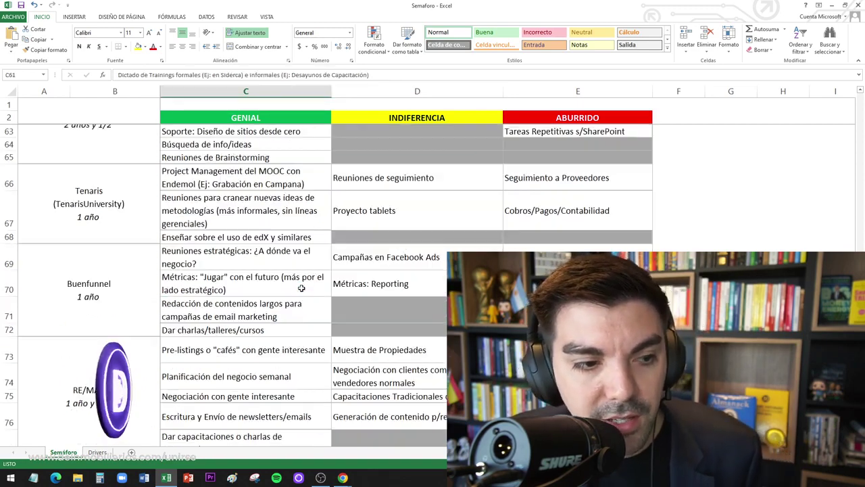
{"action": "scroll", "coordinate": [266, 238], "scroll_direction": "up", "scroll_amount": 1}
{"action": "left_click", "coordinate": [118, 202]}
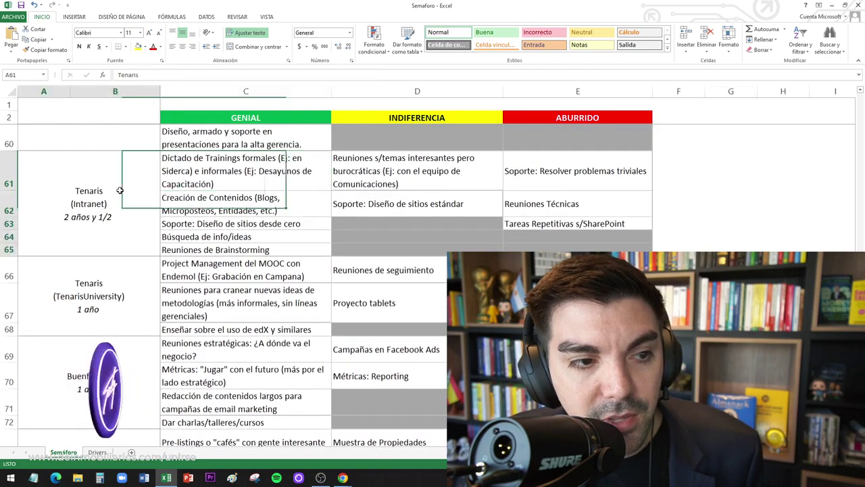
{"action": "scroll", "coordinate": [125, 217], "scroll_direction": "up", "scroll_amount": 2}
{"action": "left_click", "coordinate": [108, 216]}
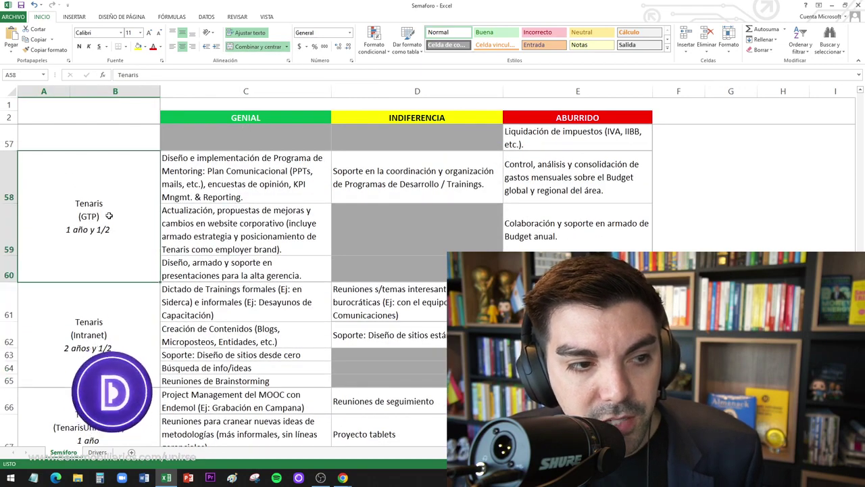
{"action": "scroll", "coordinate": [115, 224], "scroll_direction": "down", "scroll_amount": 2}
{"action": "scroll", "coordinate": [118, 214], "scroll_direction": "up", "scroll_amount": 1}
{"action": "left_click", "coordinate": [119, 214]}
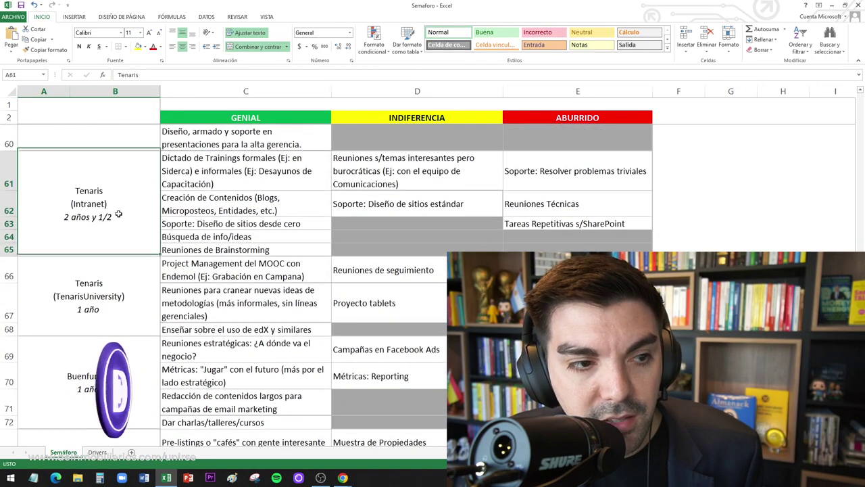
{"action": "left_click", "coordinate": [129, 296]}
{"action": "scroll", "coordinate": [142, 269], "scroll_direction": "down", "scroll_amount": 1}
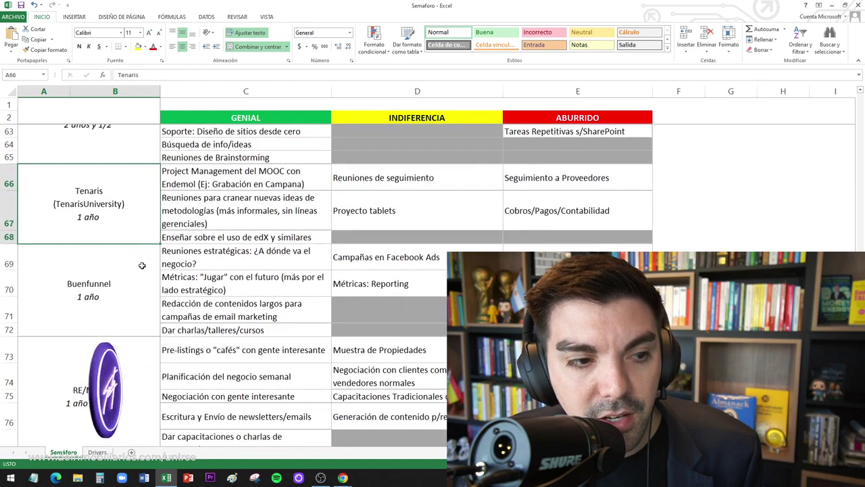
- Review the TenarisUniversity tasks in rows 66 to 68 by column: ABURRIDO, INDIFERENCIA, and GENIAL last
{"action": "left_click_drag", "start_coordinate": [153, 218], "coordinate": [745, 187]}
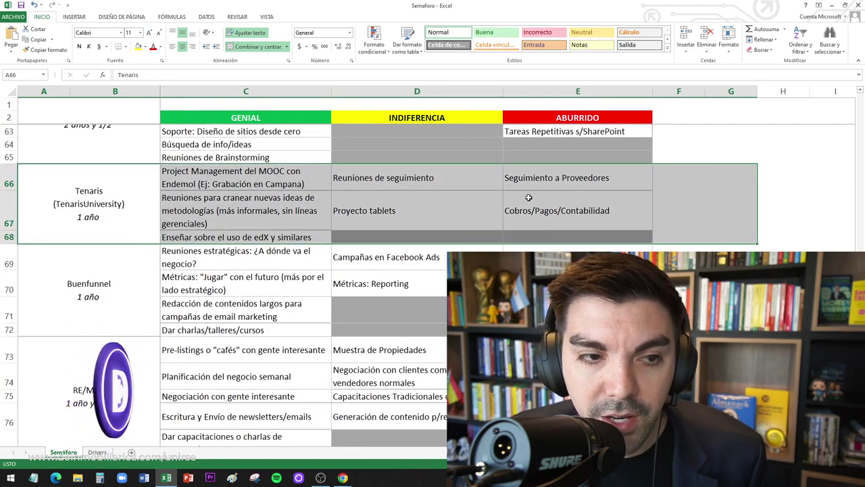
{"action": "left_click", "coordinate": [555, 180]}
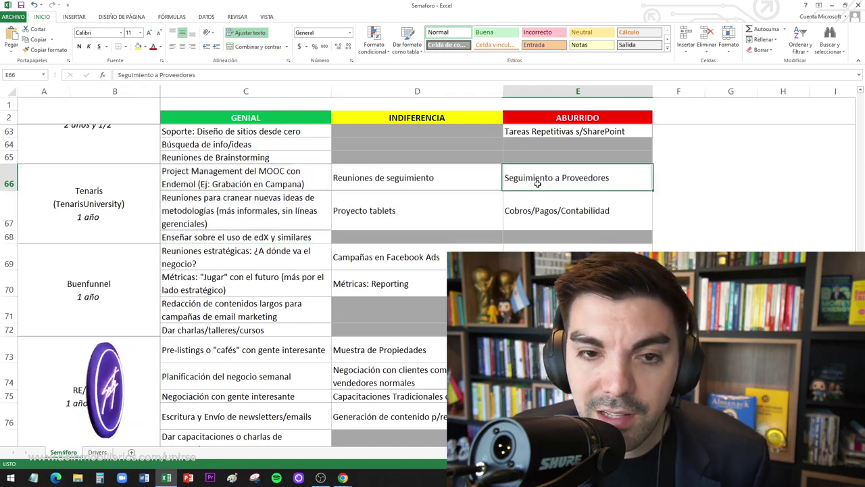
{"action": "left_click_drag", "start_coordinate": [638, 174], "coordinate": [677, 206]}
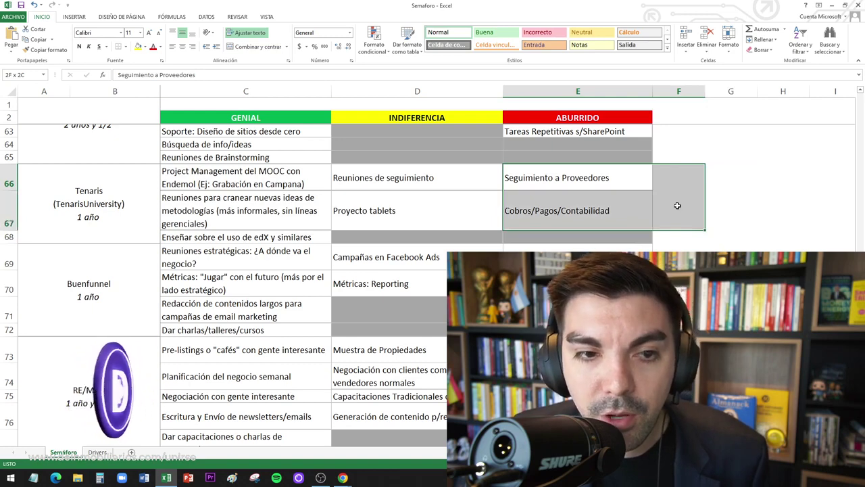
{"action": "left_click", "coordinate": [439, 181]}
{"action": "left_click_drag", "start_coordinate": [440, 180], "coordinate": [429, 234]}
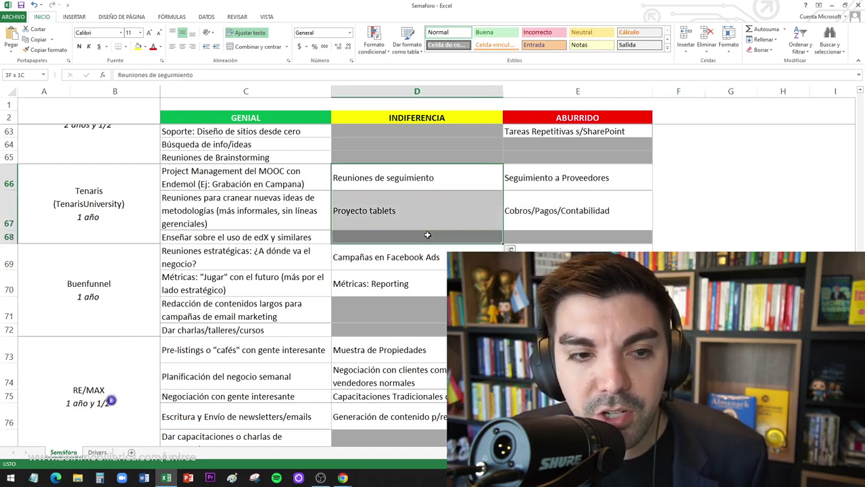
{"action": "left_click", "coordinate": [269, 183]}
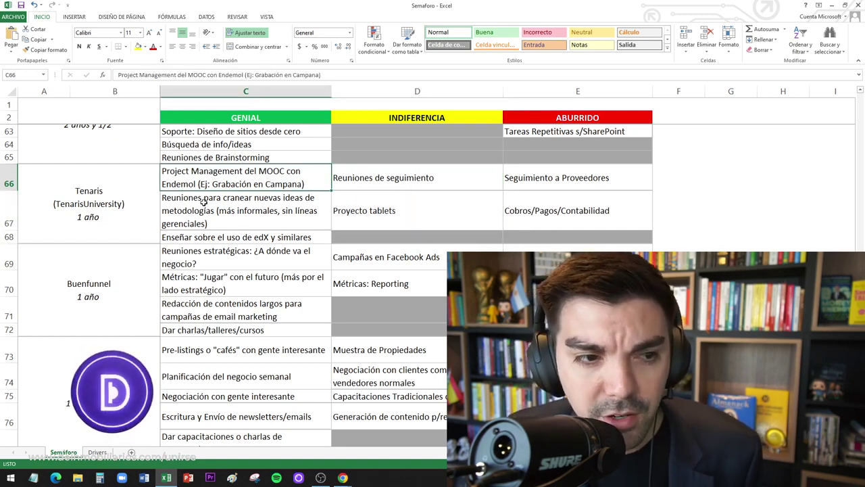
{"action": "left_click", "coordinate": [236, 237]}
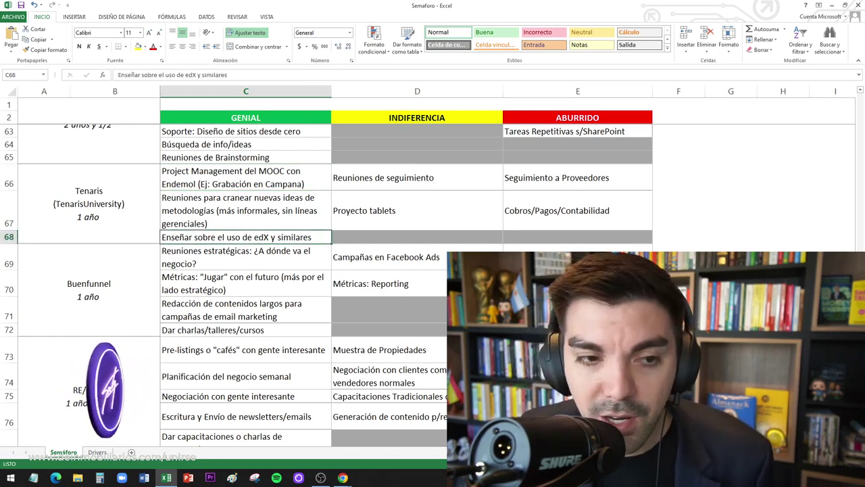
{"action": "left_click_drag", "start_coordinate": [249, 179], "coordinate": [248, 237]}
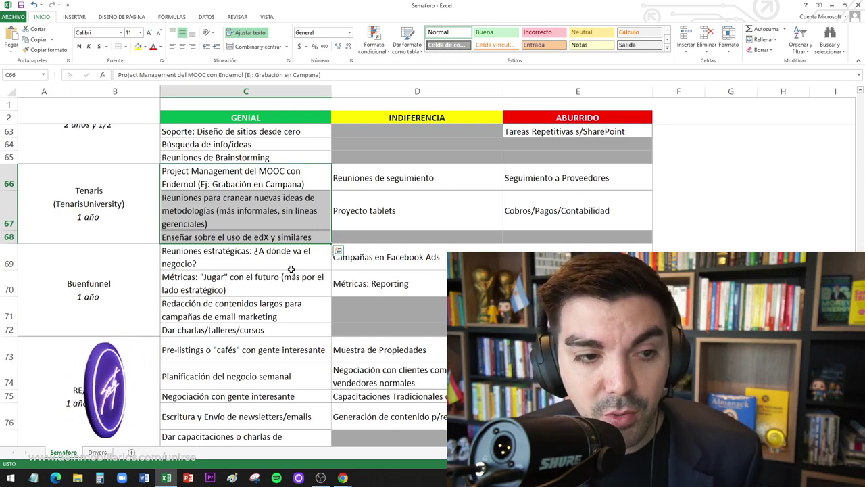
- Review the first Buenfunnel task under GENIAL and the RE/MAX ones from "Pre-listings o "cafés" con gente interesante" to "Negociación con gente interesante"
{"action": "scroll", "coordinate": [291, 269], "scroll_direction": "down", "scroll_amount": 1}
{"action": "left_click", "coordinate": [261, 218]}
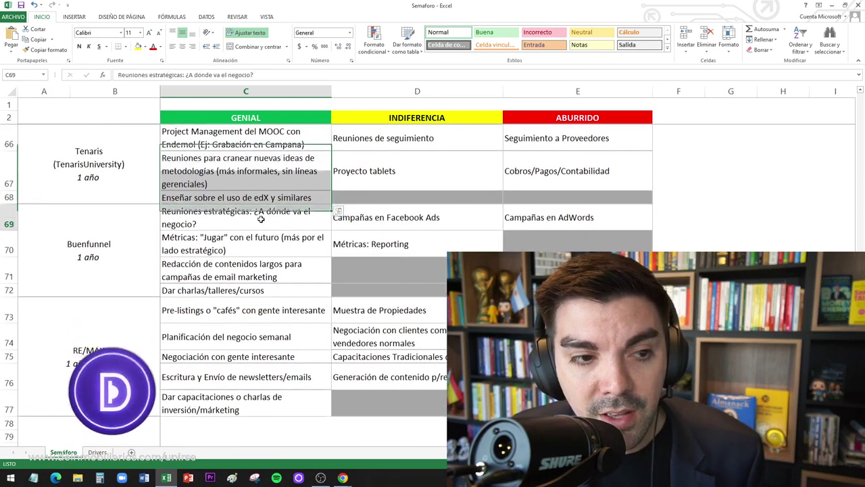
{"action": "left_click", "coordinate": [206, 313]}
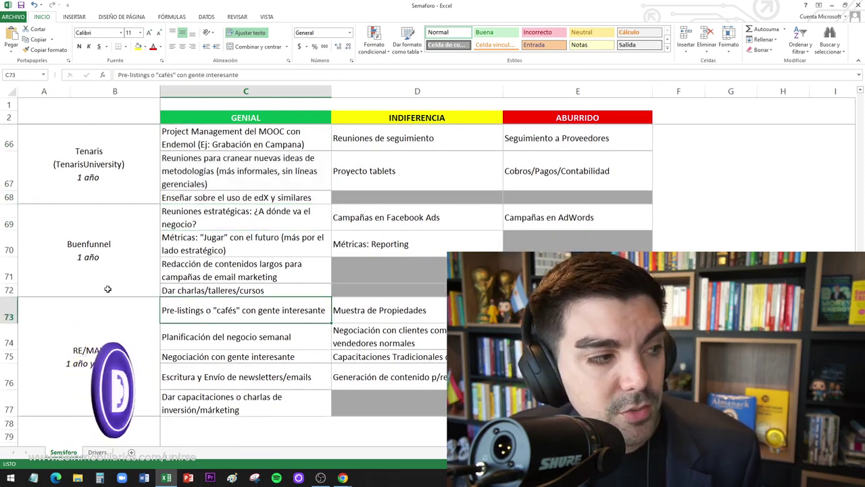
{"action": "scroll", "coordinate": [107, 289], "scroll_direction": "down", "scroll_amount": 1}
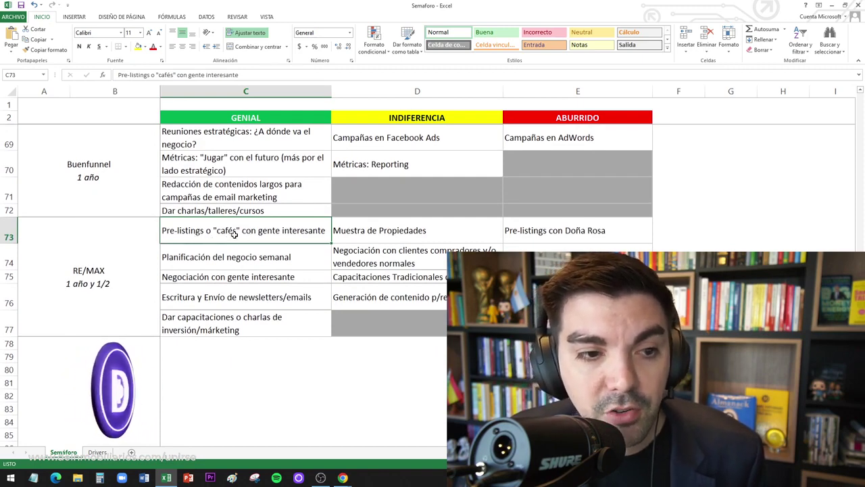
{"action": "left_click_drag", "start_coordinate": [239, 230], "coordinate": [245, 257]}
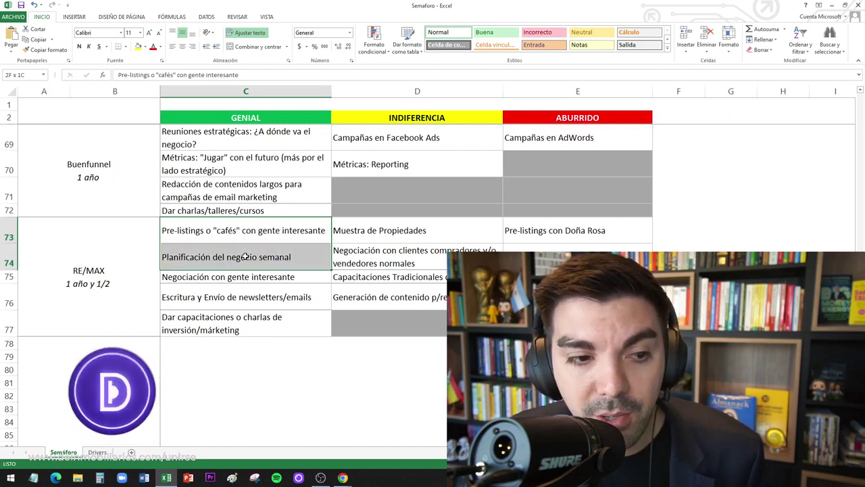
{"action": "left_click_drag", "start_coordinate": [245, 257], "coordinate": [247, 278]}
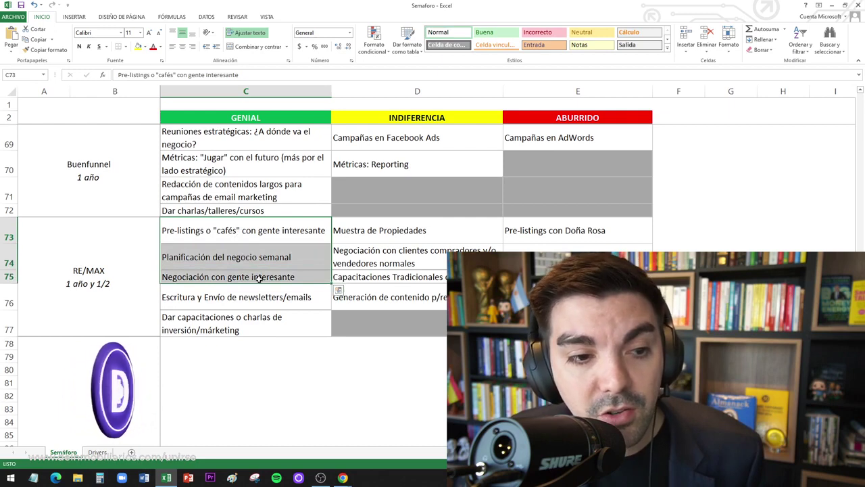
{"action": "left_click", "coordinate": [259, 279]}
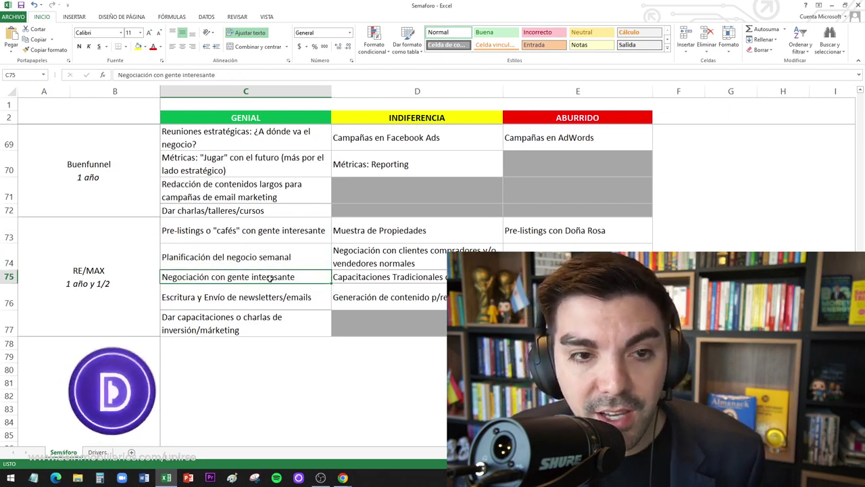
- Review the RE/MAX client negotiation task under INDIFERENCIA and the pre-listings and "Guardias" entries under ABURRIDO
{"action": "left_click", "coordinate": [403, 262]}
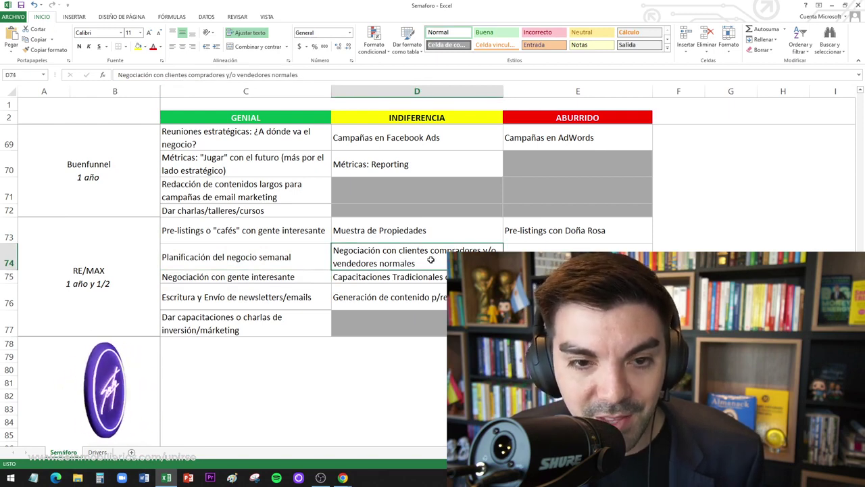
{"action": "left_click", "coordinate": [562, 232]}
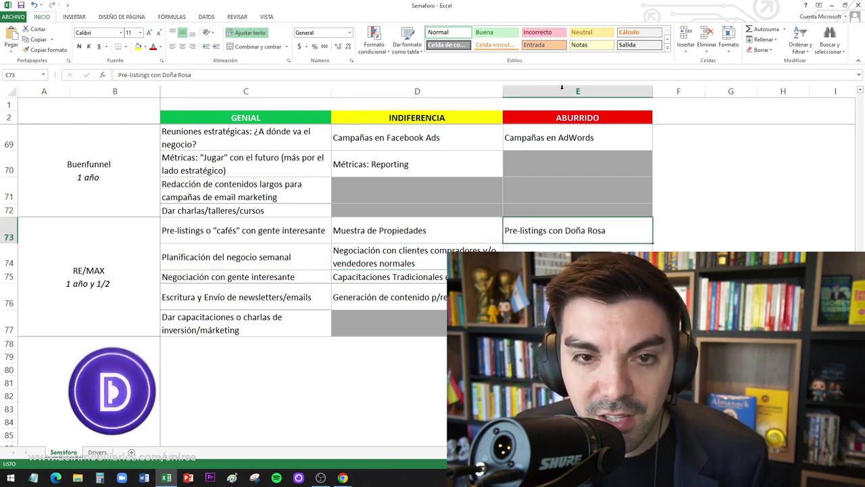
{"action": "left_click", "coordinate": [561, 257]}
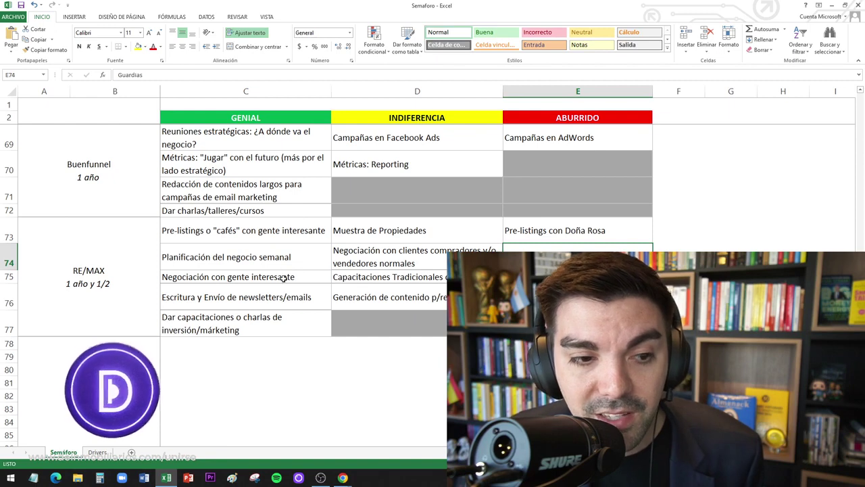
- Review RE/MAX's newsletter and training talk tasks under GENIAL and social media content under INDIFERENCIA, finishing with the whole GENIAL block, rows 73 to 77
{"action": "left_click", "coordinate": [187, 297]}
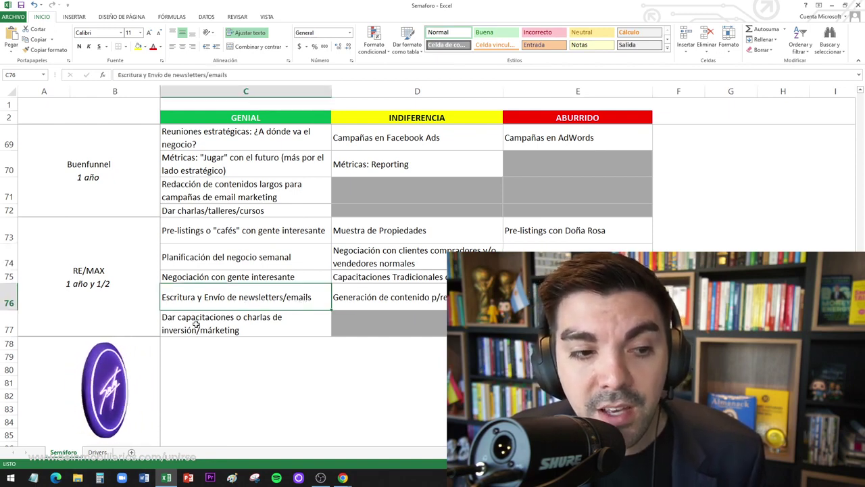
{"action": "left_click", "coordinate": [195, 324]}
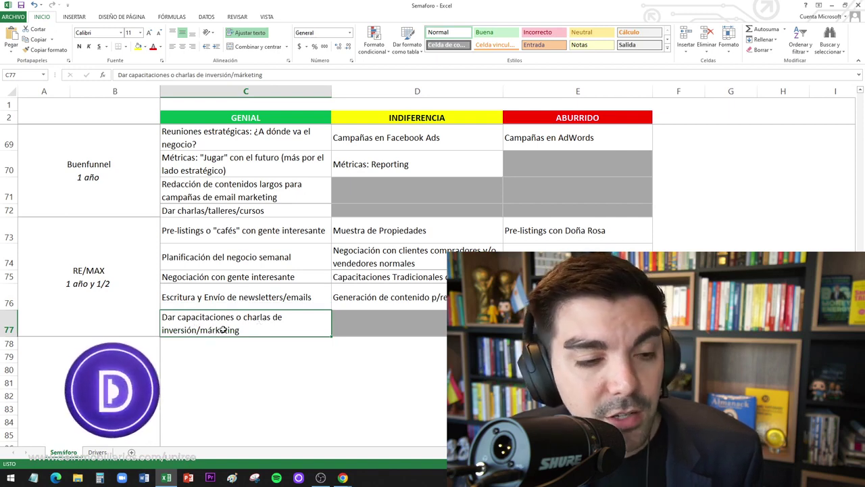
{"action": "left_click", "coordinate": [346, 308]}
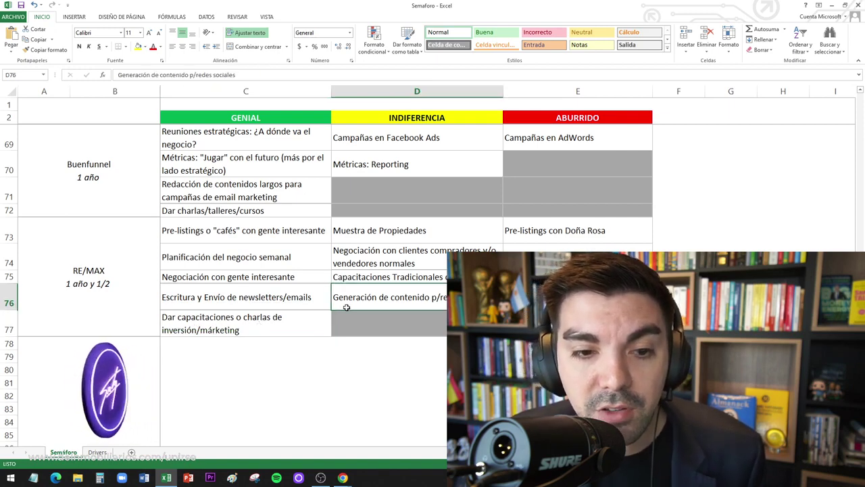
{"action": "left_click_drag", "start_coordinate": [278, 312], "coordinate": [281, 234]}
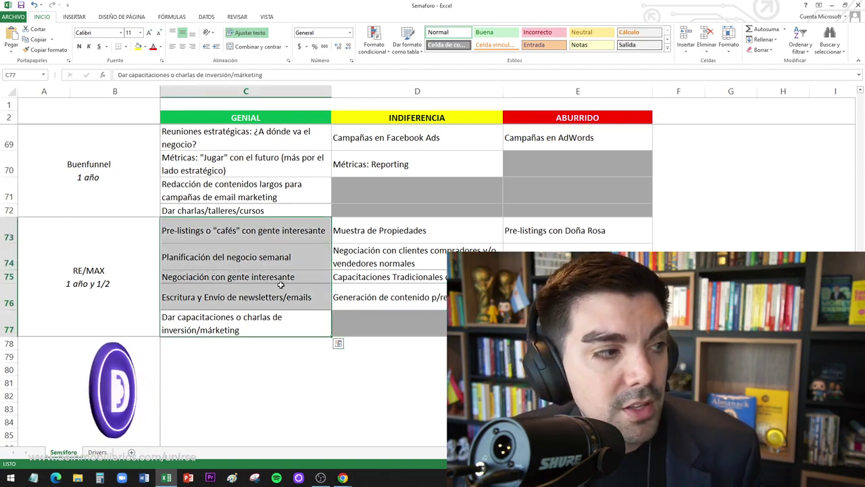
{"action": "left_click", "coordinate": [270, 232]}
- Skim back over the earlier study and job blocks, including Facultad and Trabajo Verde Hattrick, and down past the end of the list
{"action": "scroll", "coordinate": [273, 233], "scroll_direction": "up", "scroll_amount": 20}
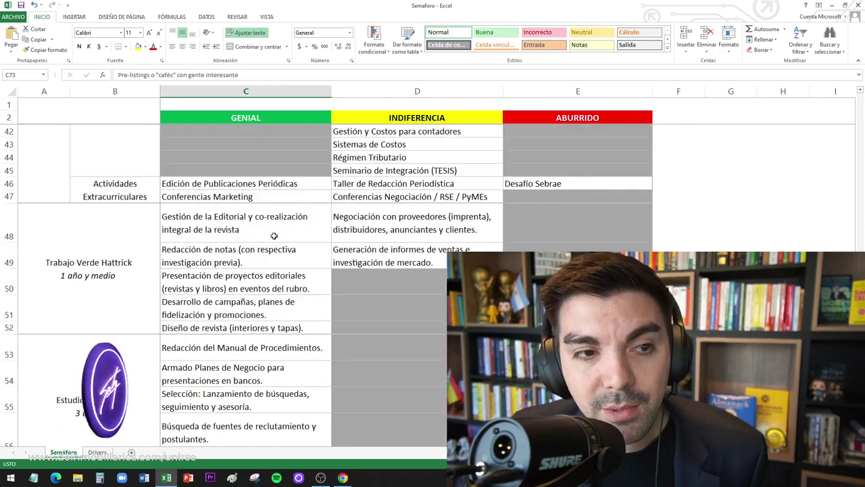
{"action": "scroll", "coordinate": [274, 236], "scroll_direction": "down", "scroll_amount": 15}
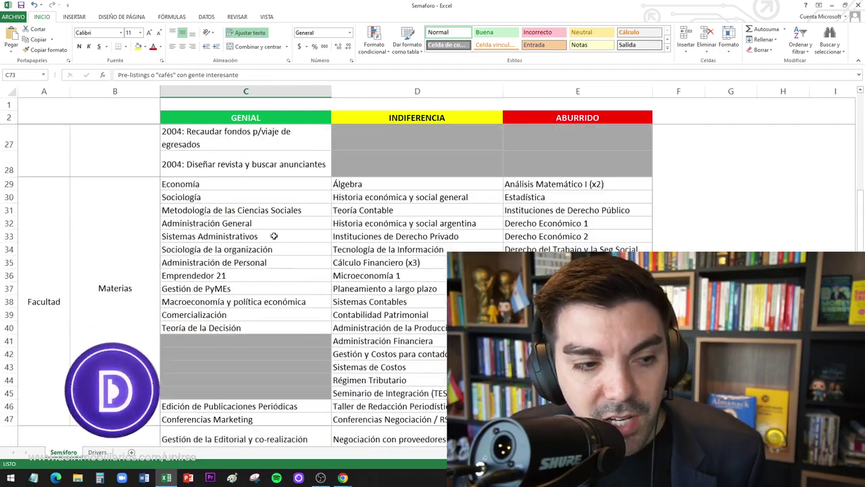
{"action": "scroll", "coordinate": [274, 236], "scroll_direction": "down", "scroll_amount": 13}
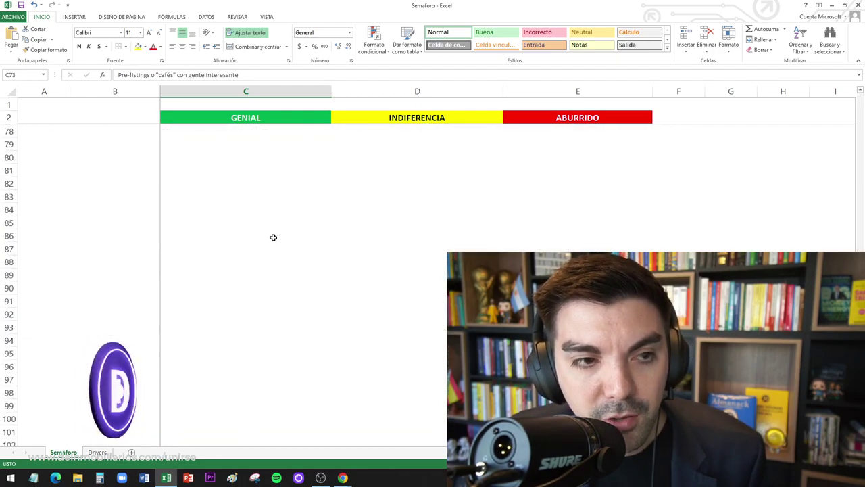
{"action": "scroll", "coordinate": [274, 236], "scroll_direction": "up", "scroll_amount": 9}
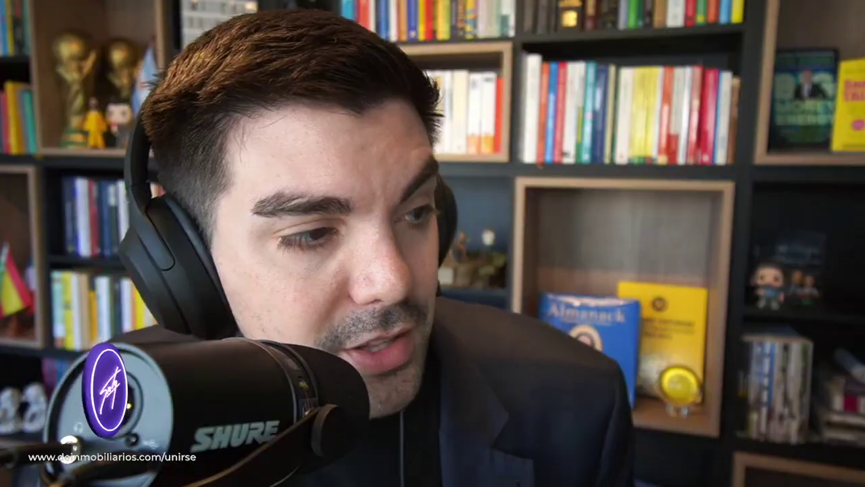